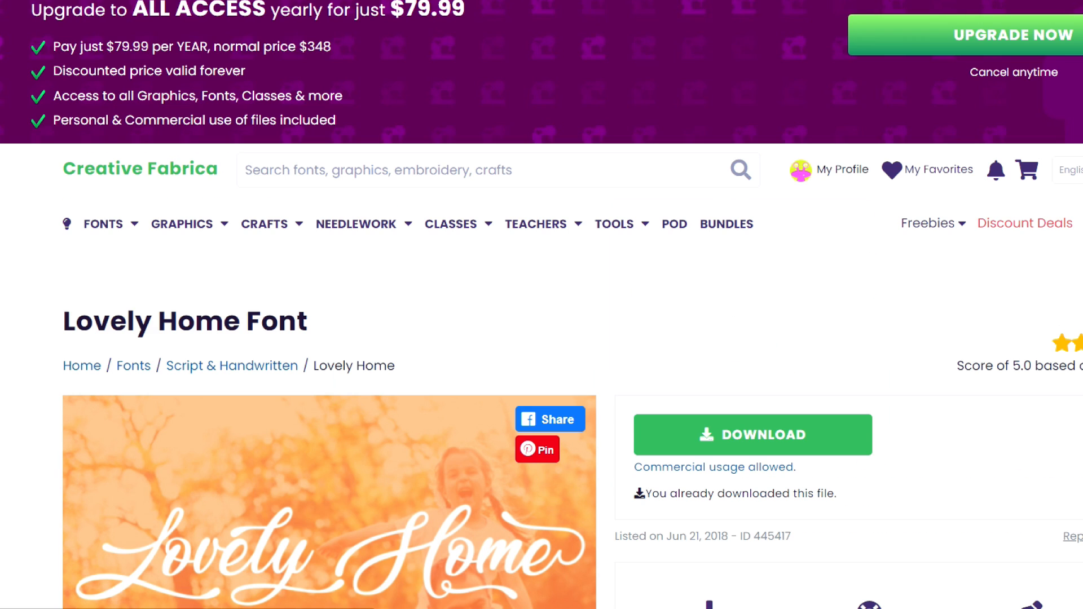
Download the Lovely Home font and open the downloaded zip archive.
scroll(542, 338, down, 4)
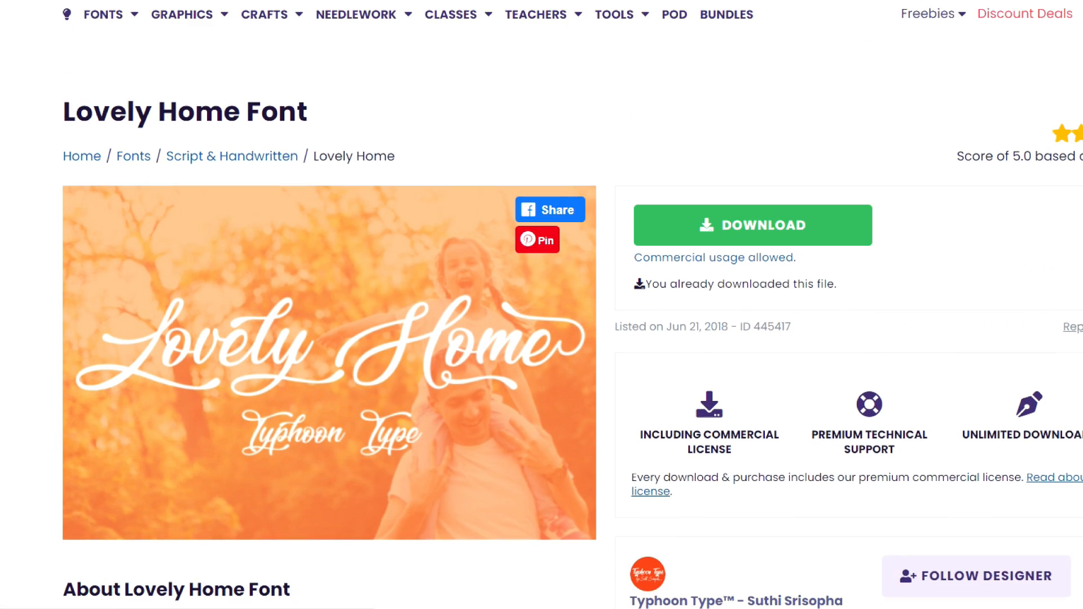
scroll(542, 338, down, 2)
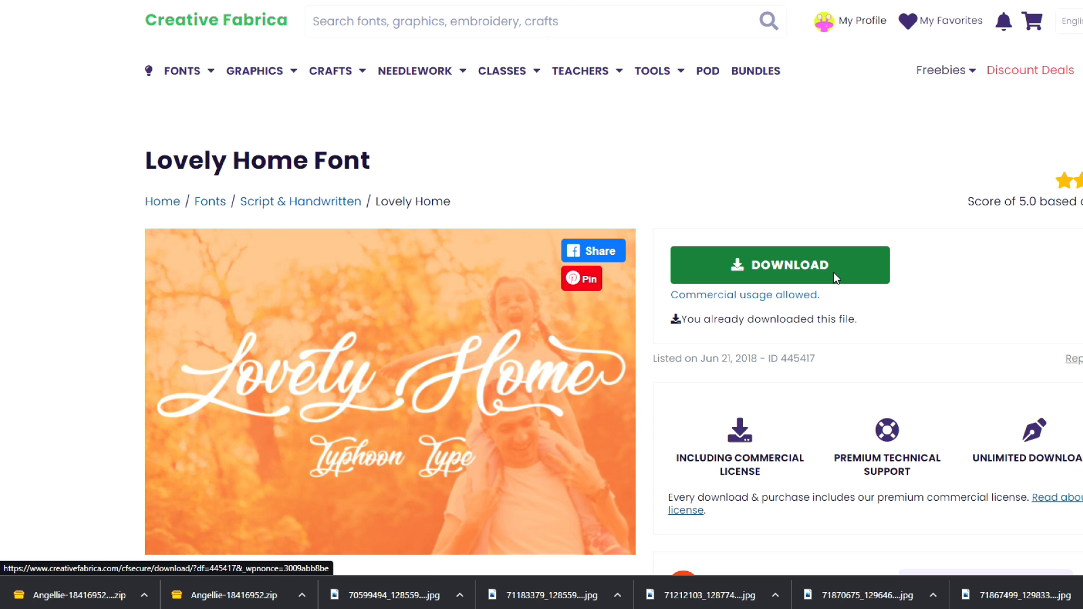
click(833, 277)
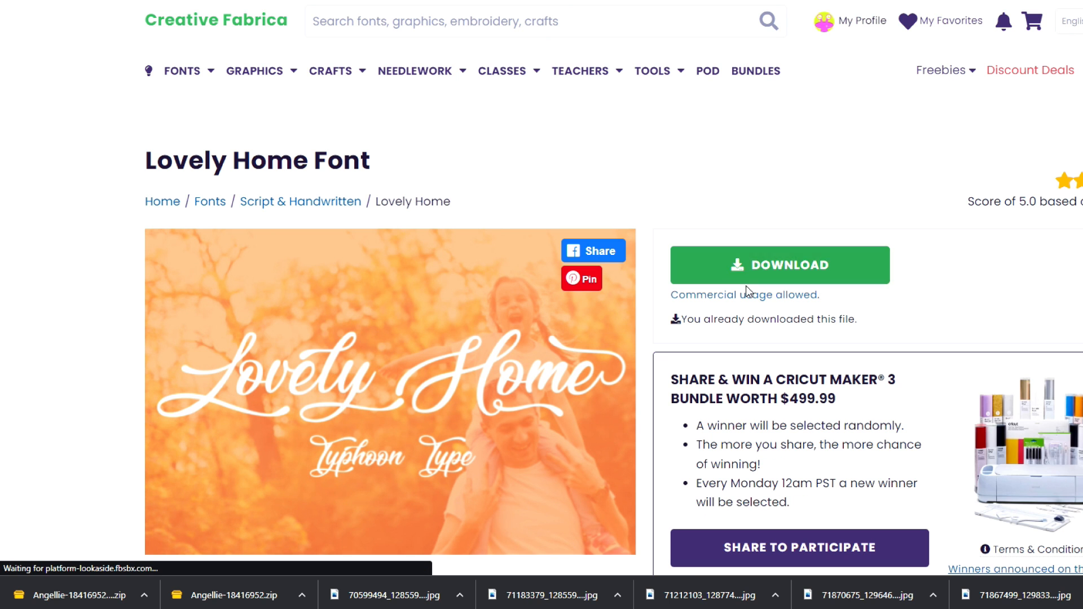
click(724, 265)
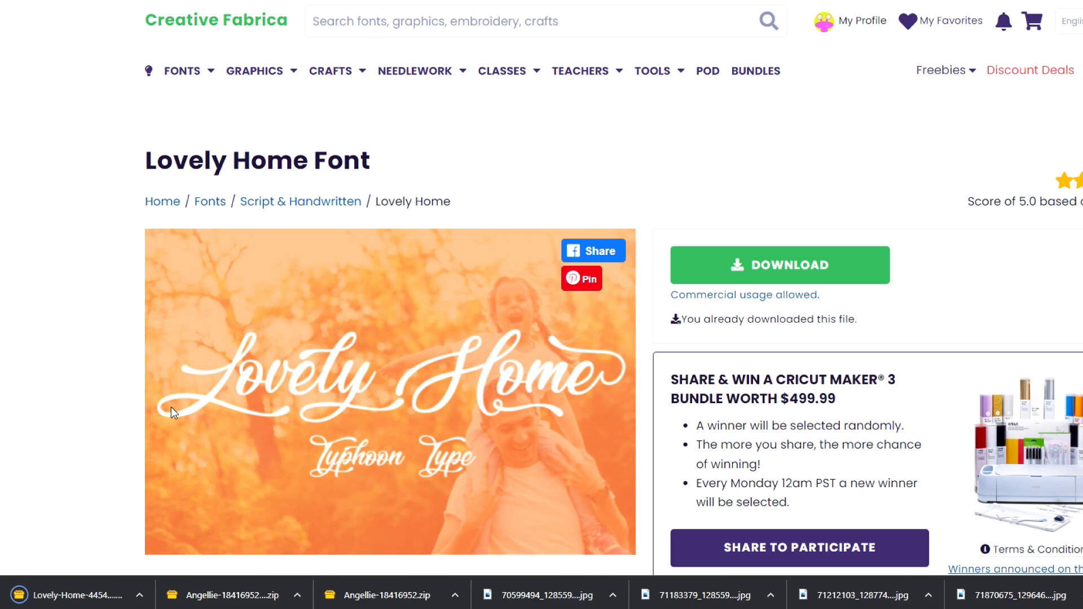
click(62, 594)
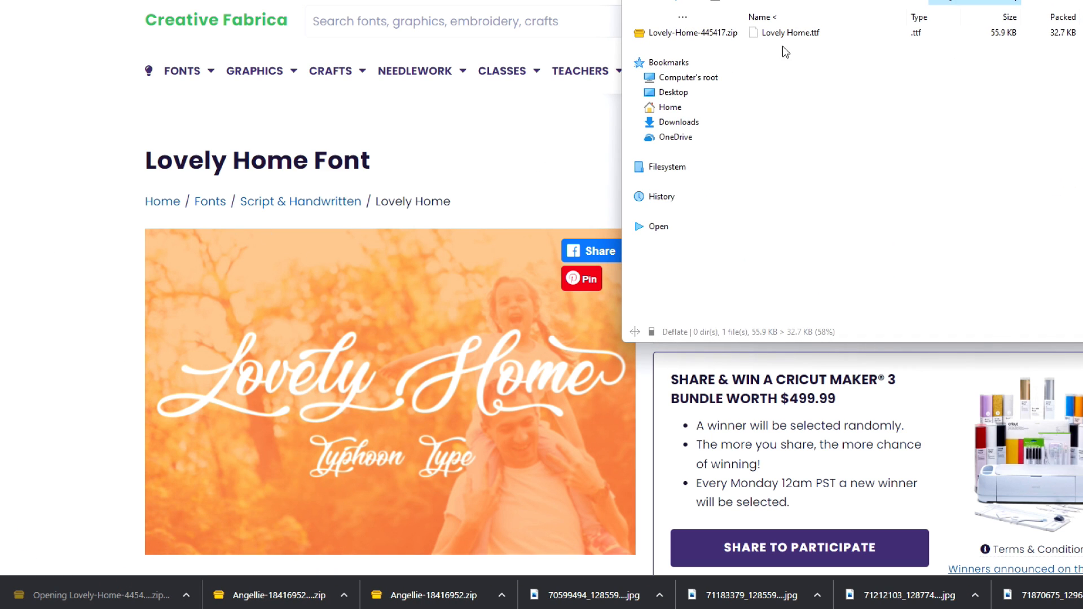
Open Lovely Home.ttf from the archive in Windows Font Viewer and install the font.
double_click(791, 32)
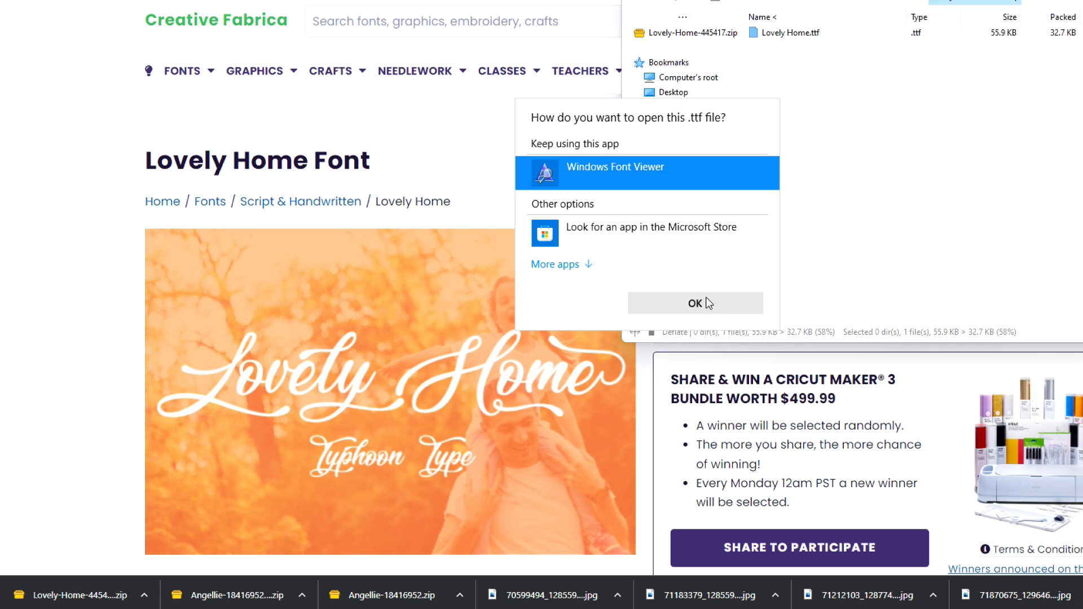
click(709, 303)
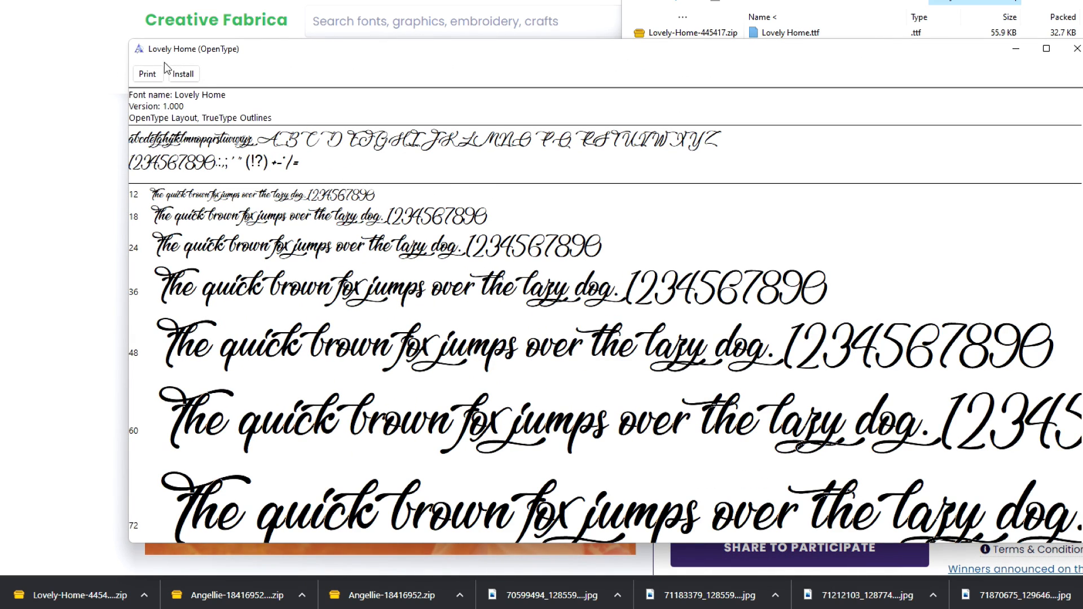
click(182, 74)
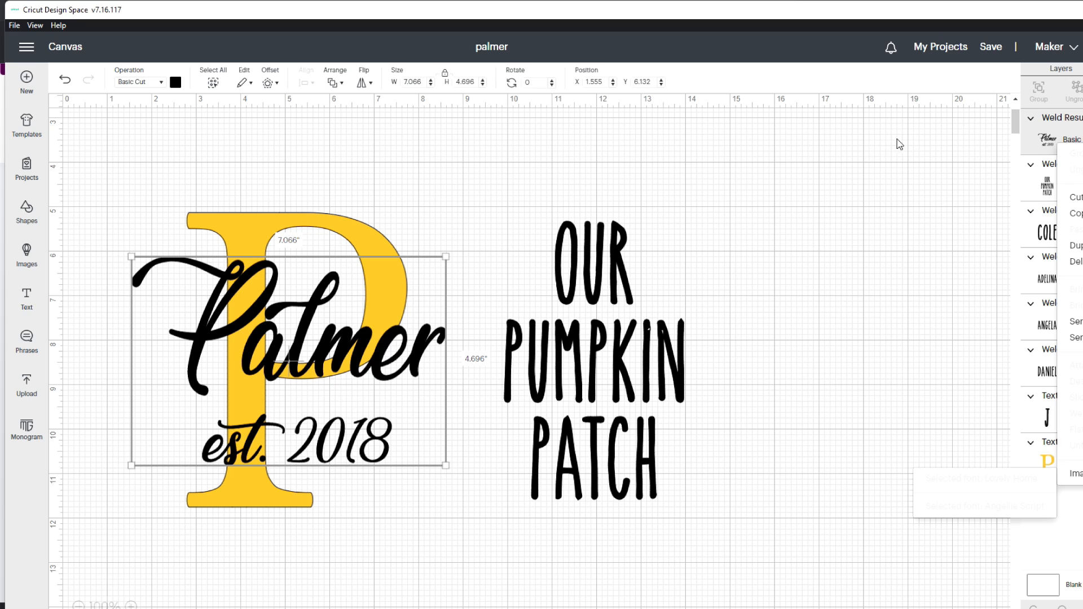
Switch to Cricut Design Space and reload it to pick up the newly installed font.
click(930, 144)
click(35, 26)
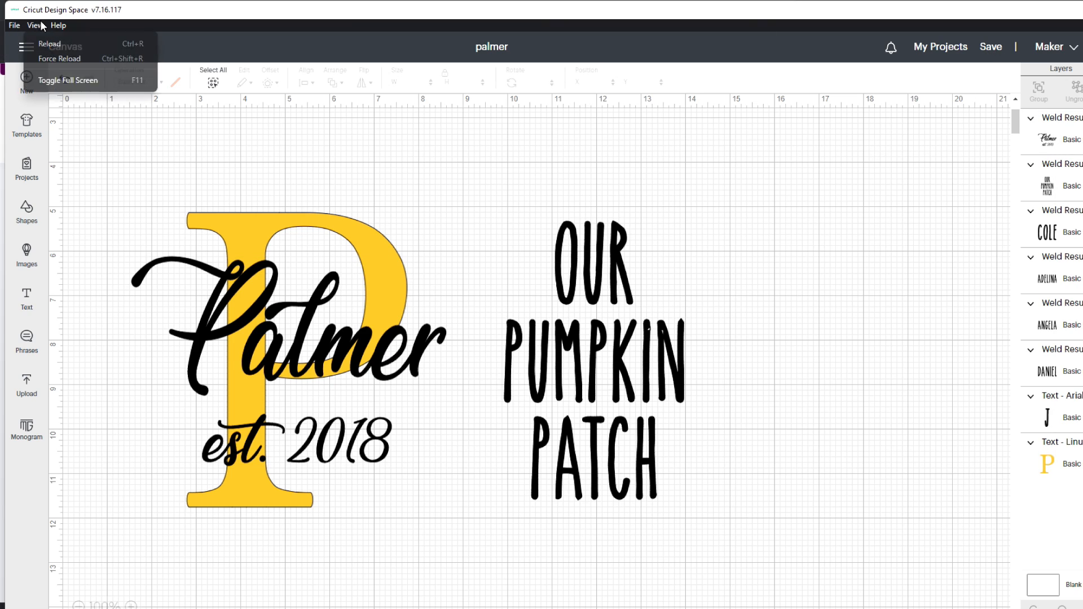
click(49, 44)
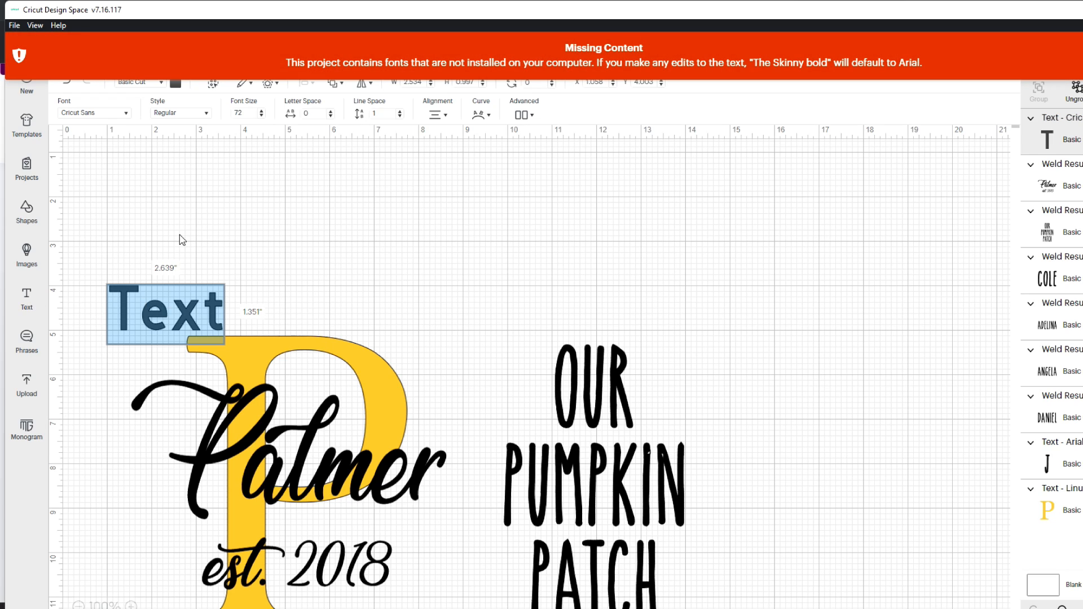
Add a text object with the family name and set its font to the Lovely Home system font.
text(Melrose)
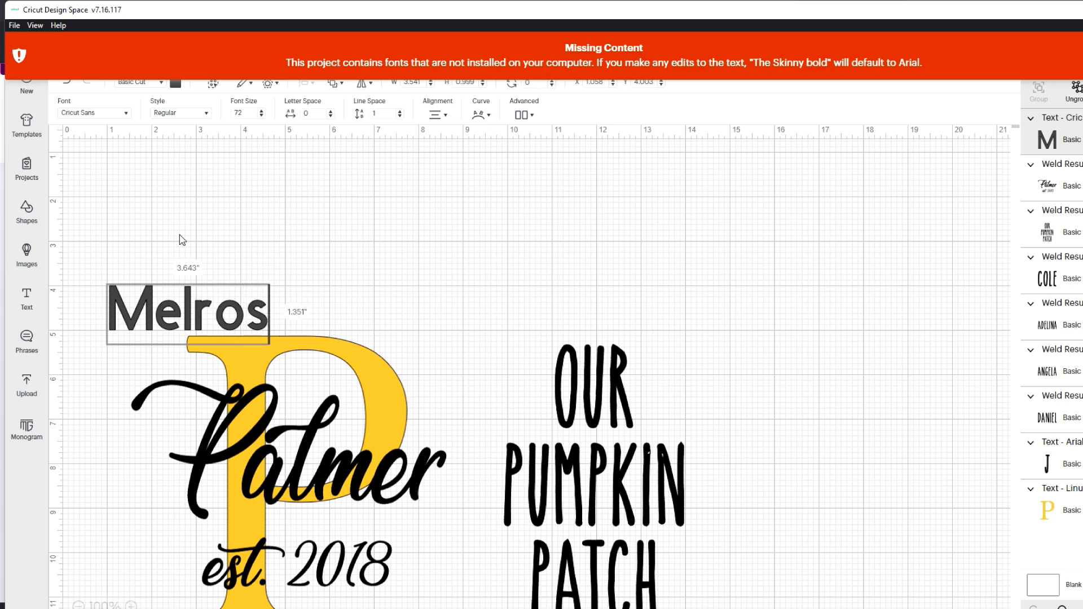
click(125, 113)
click(158, 112)
text(lovely)
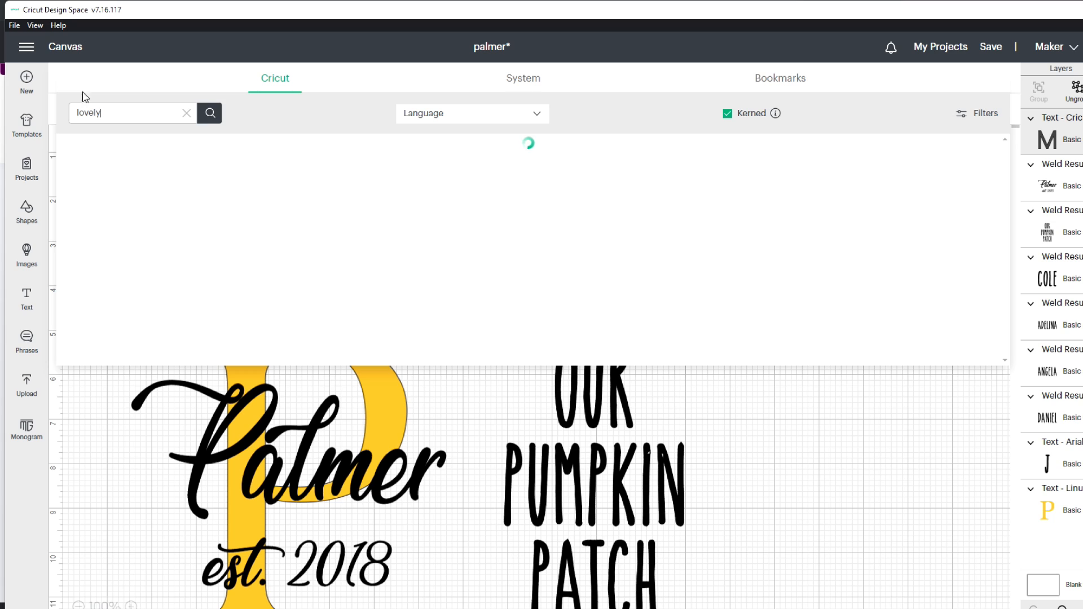
click(208, 114)
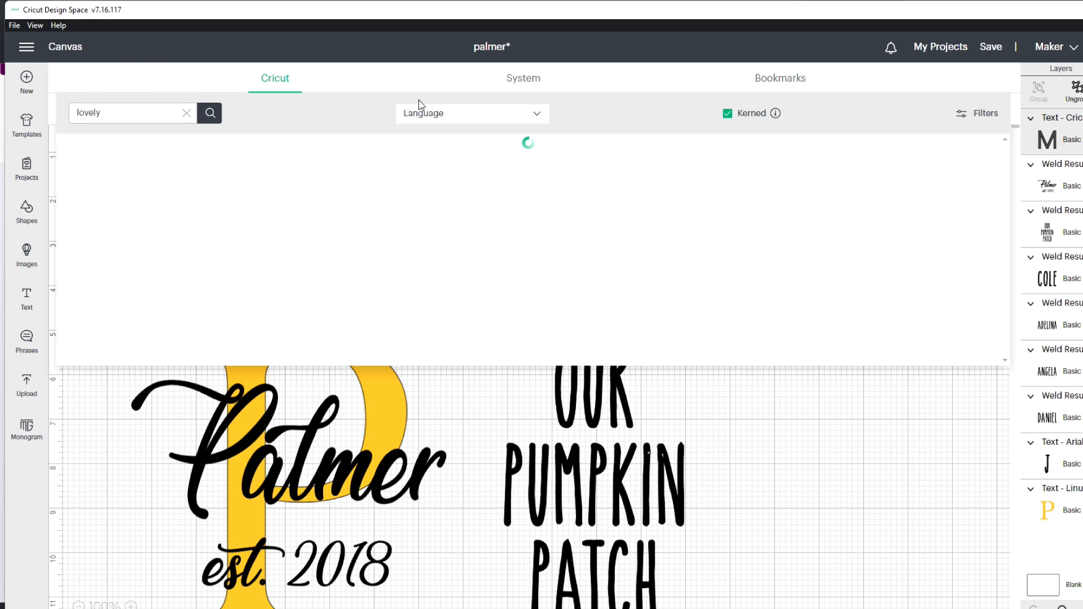
click(526, 86)
click(215, 121)
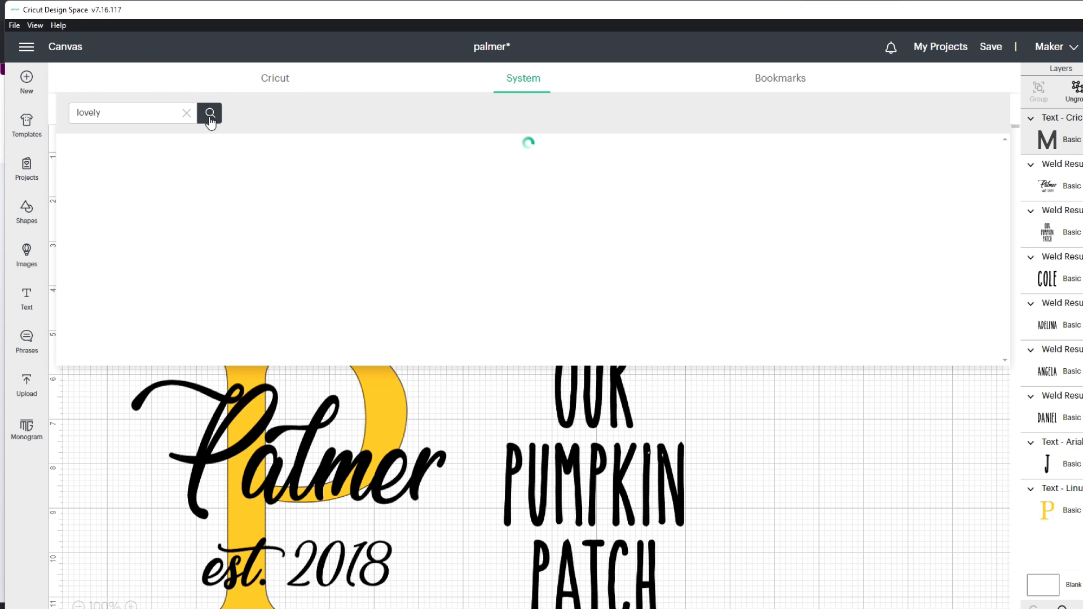
click(504, 148)
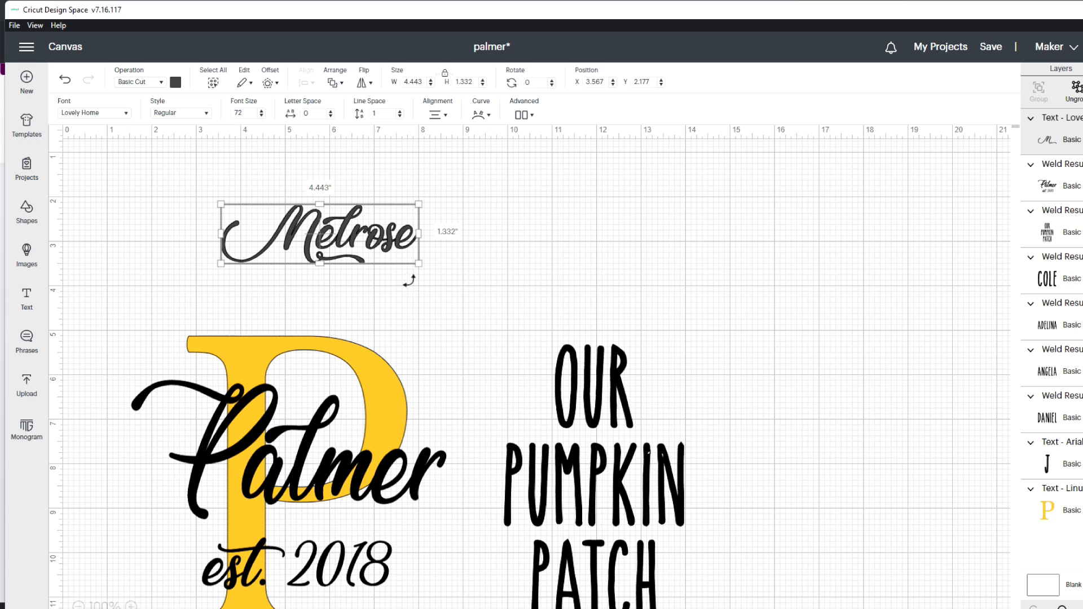
Enlarge the new script name to about 8.26 × 2.48 inches above the existing designs and colour it black.
drag(418, 264, 588, 314)
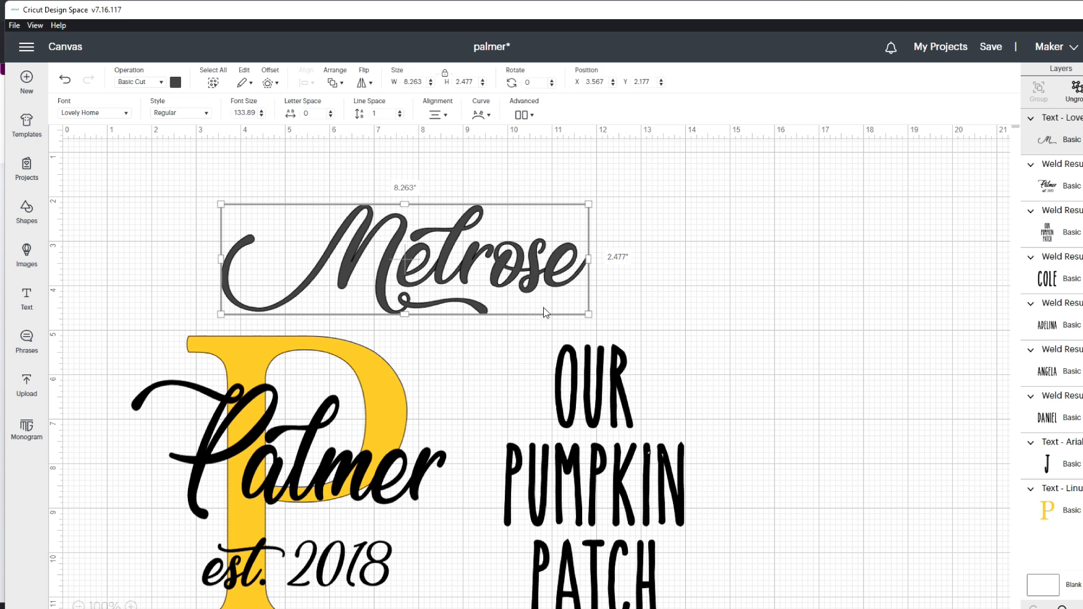
drag(523, 290, 594, 251)
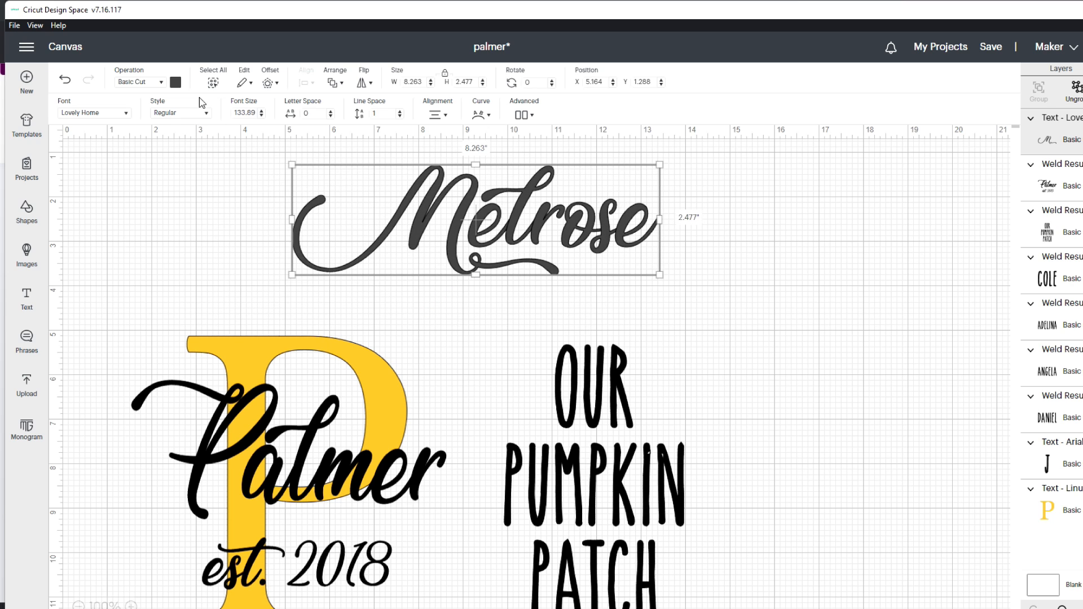
click(175, 84)
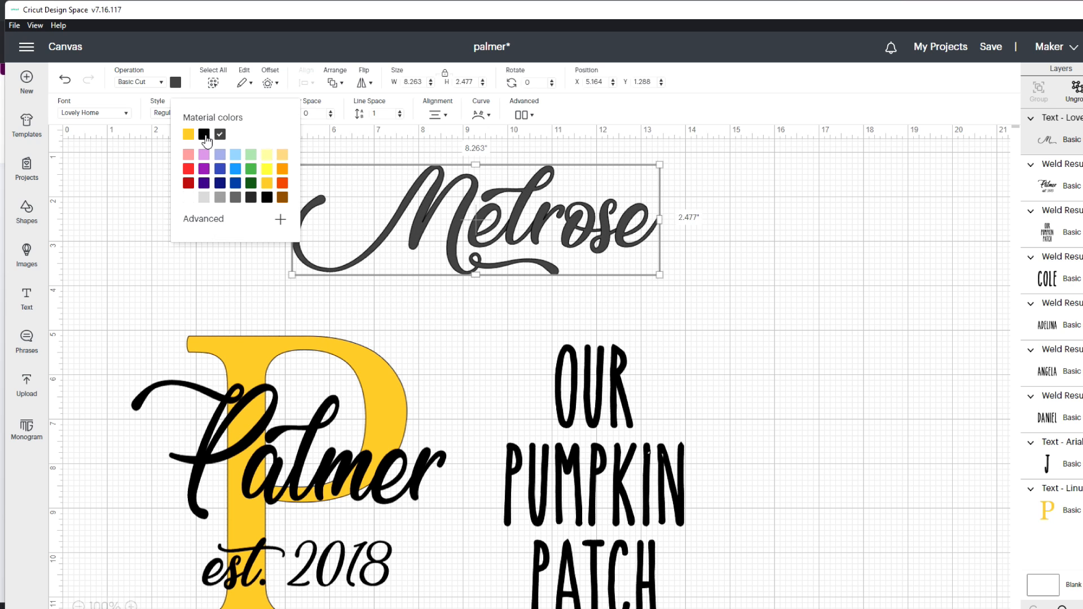
click(204, 135)
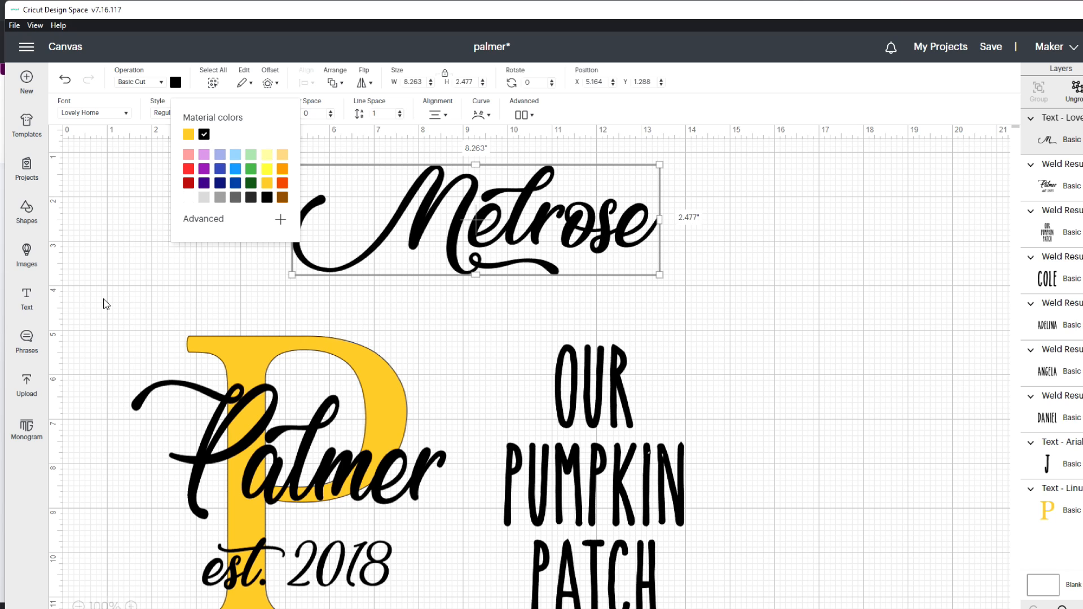
click(246, 351)
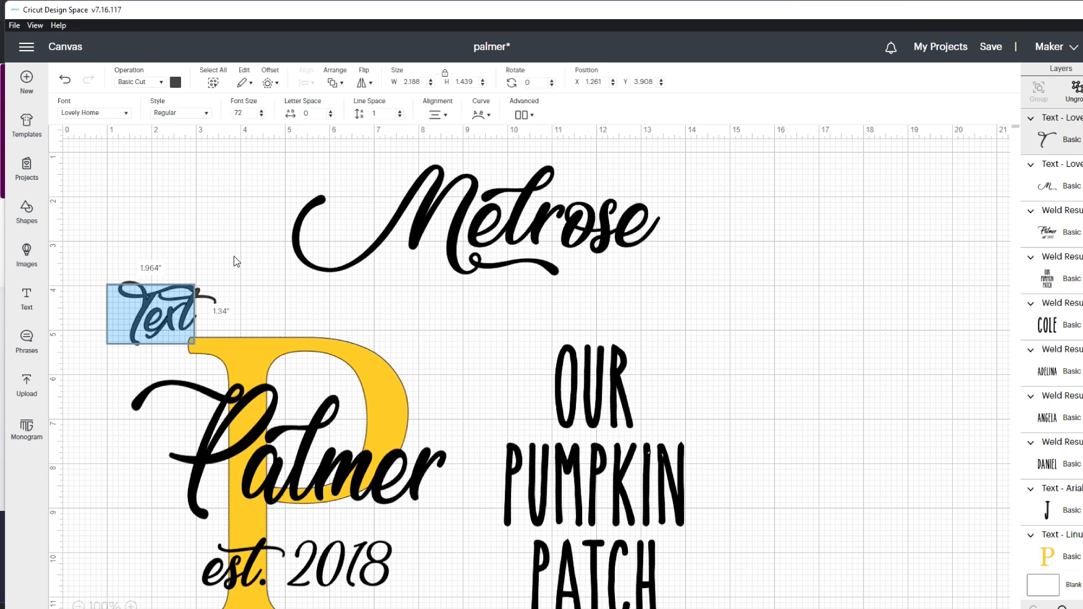
Add a separate letter M as text and set its font to Linux Libertine Display G.
text(M)
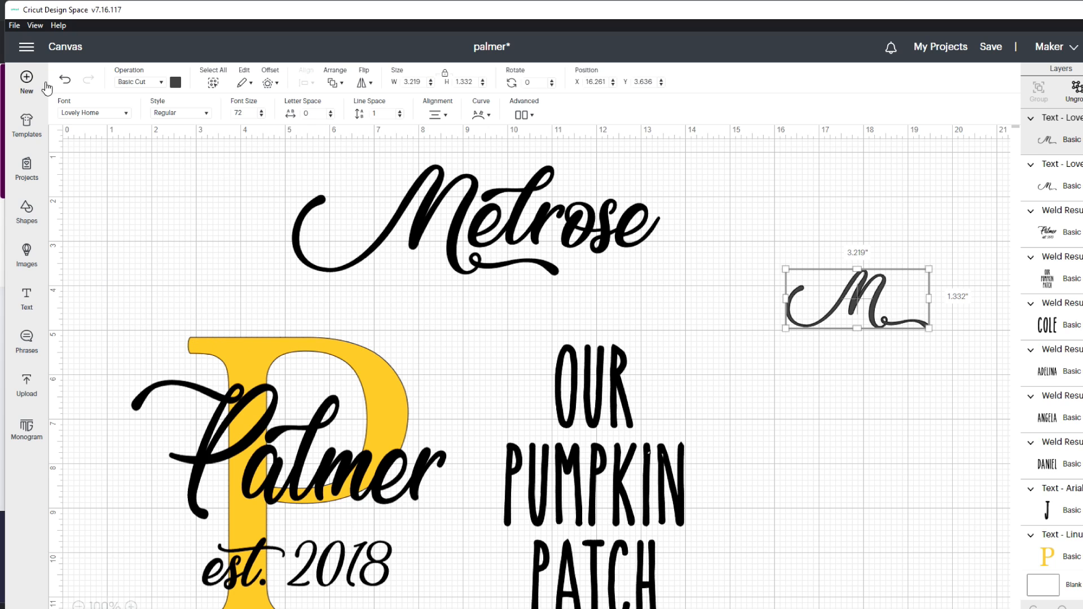
click(127, 114)
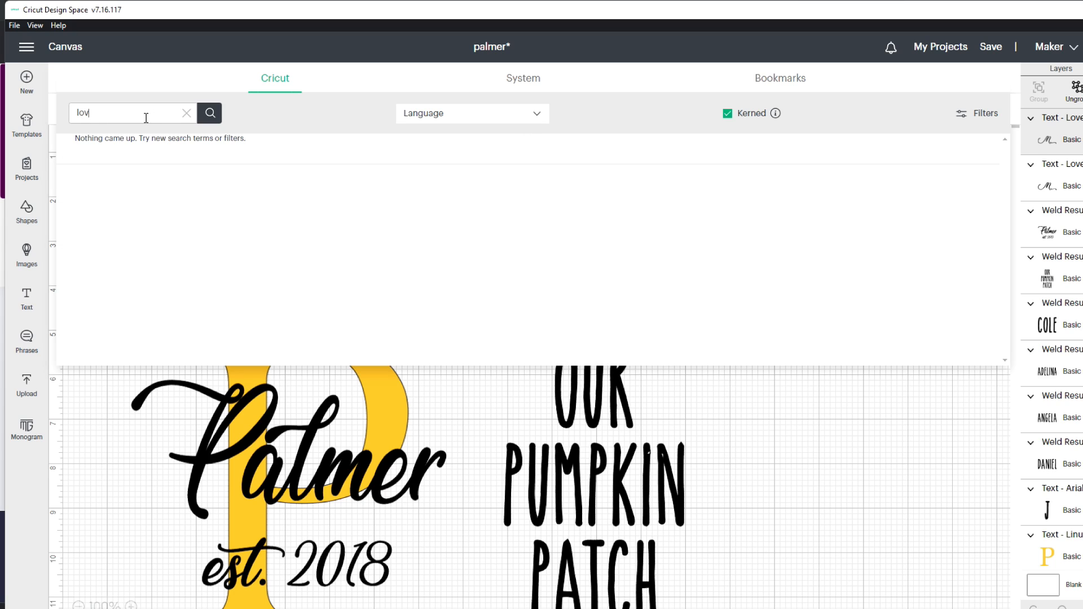
text(linux)
click(522, 83)
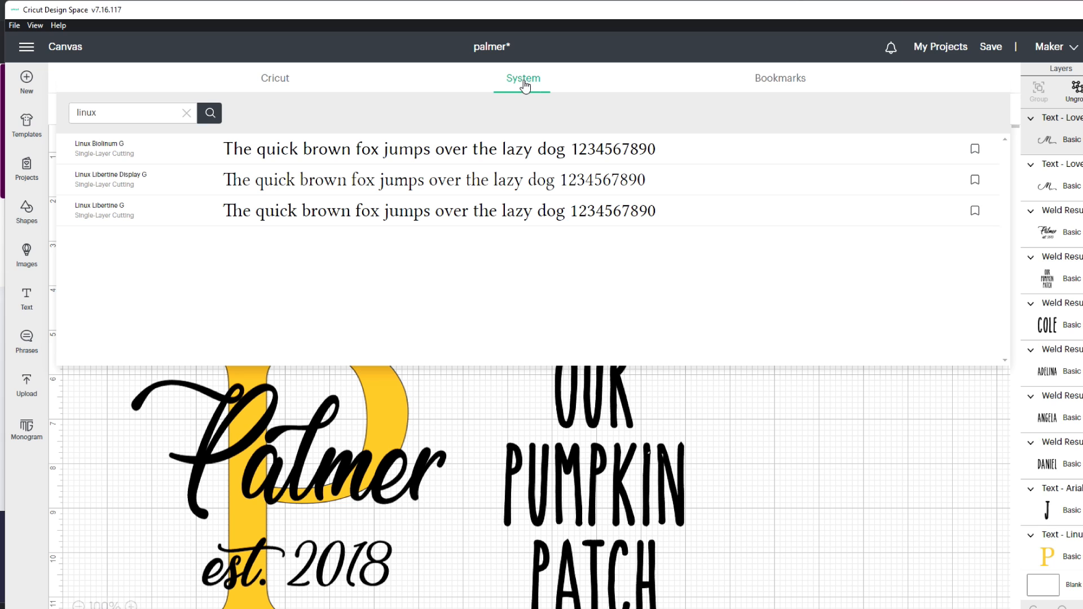
click(361, 181)
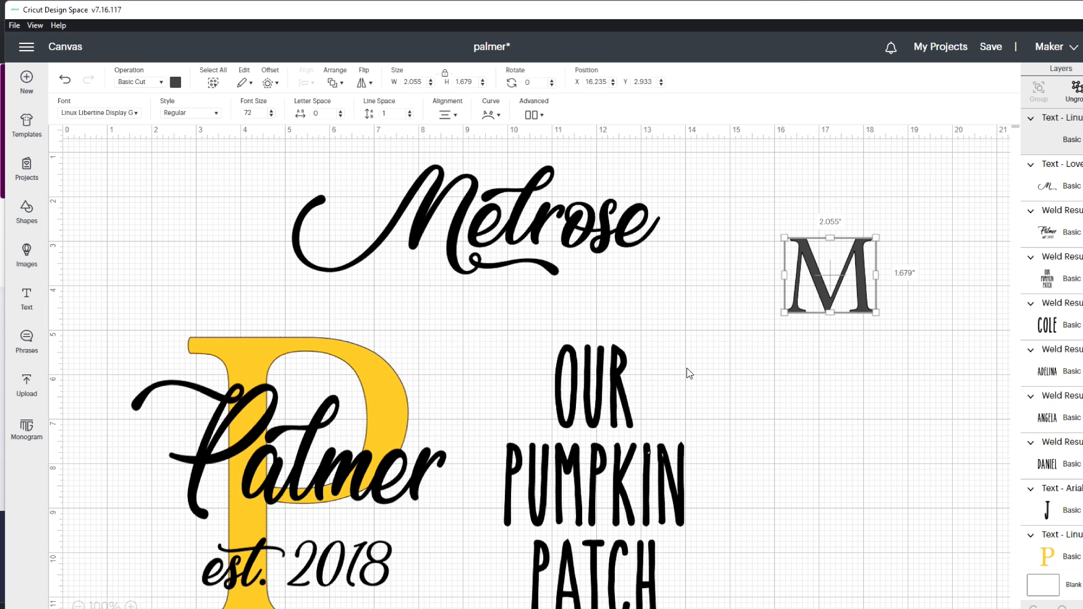
Enlarge the letter M to about 4.88 × 3.98 inches and colour it the same yellow as the P.
drag(875, 312, 1002, 415)
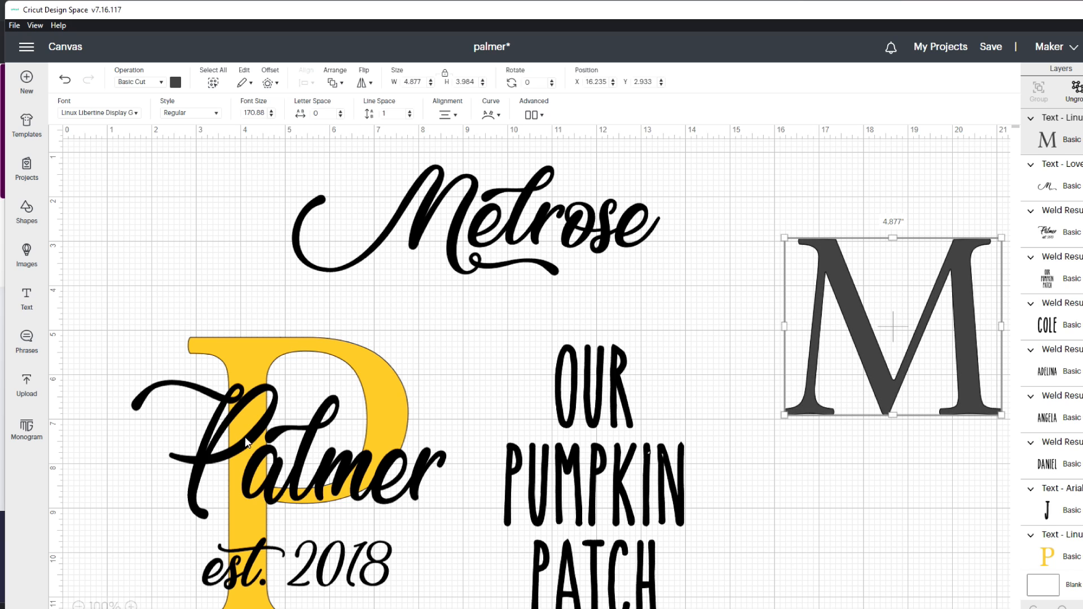
click(175, 83)
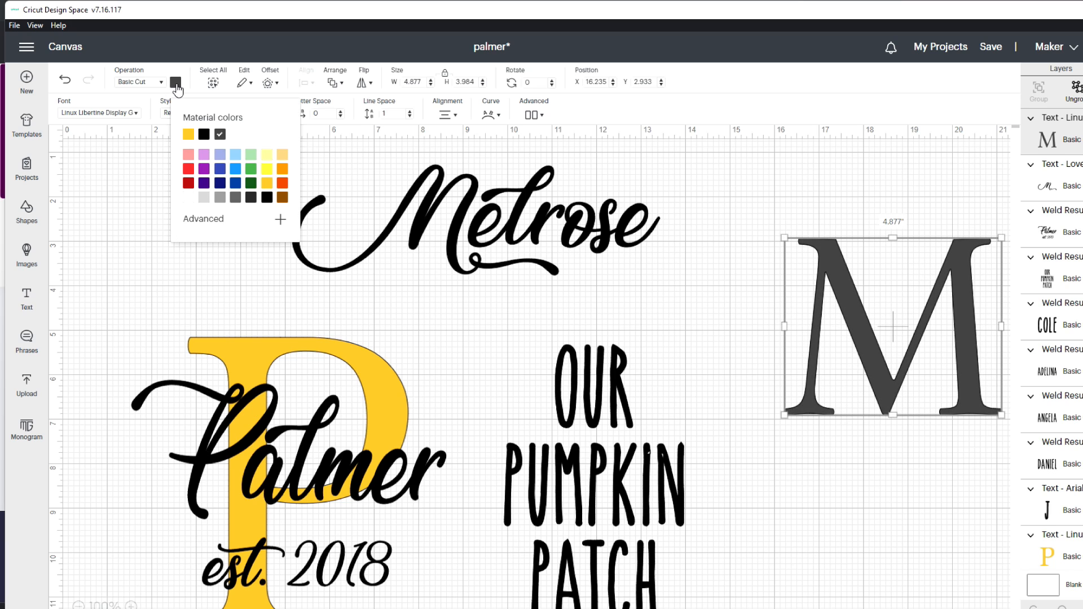
click(188, 135)
Delete the three lower names in the name column and the separate name beside them.
click(456, 222)
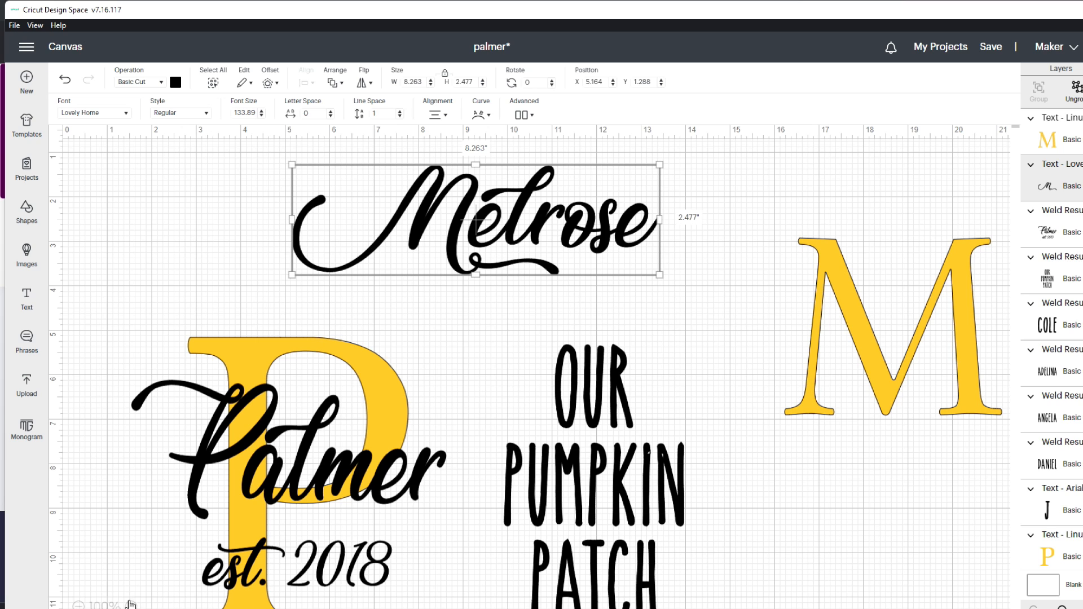
click(78, 604)
drag(368, 187, 368, 187)
click(78, 605)
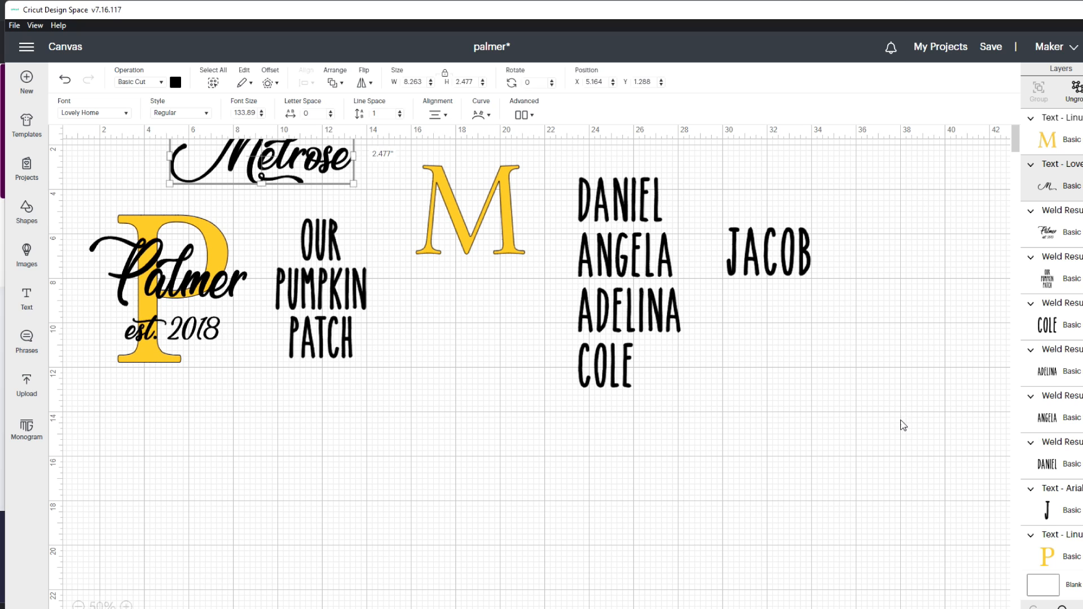
click(824, 379)
drag(858, 401, 543, 243)
key(Delete)
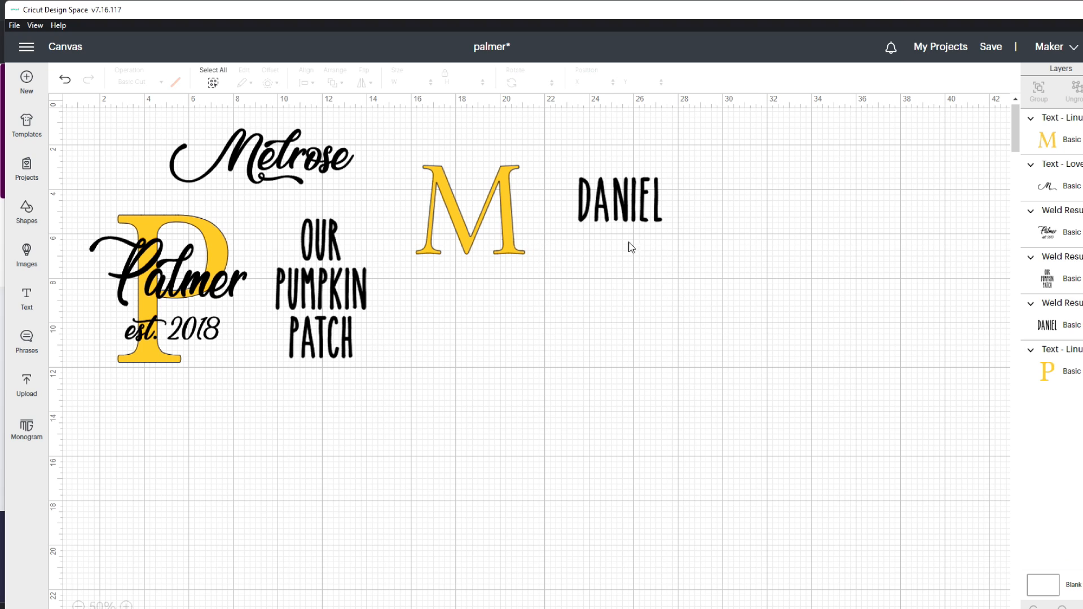
Move the remaining block-letter name below the P design, and the script name and M into the empty area beside the designs.
drag(600, 215, 183, 445)
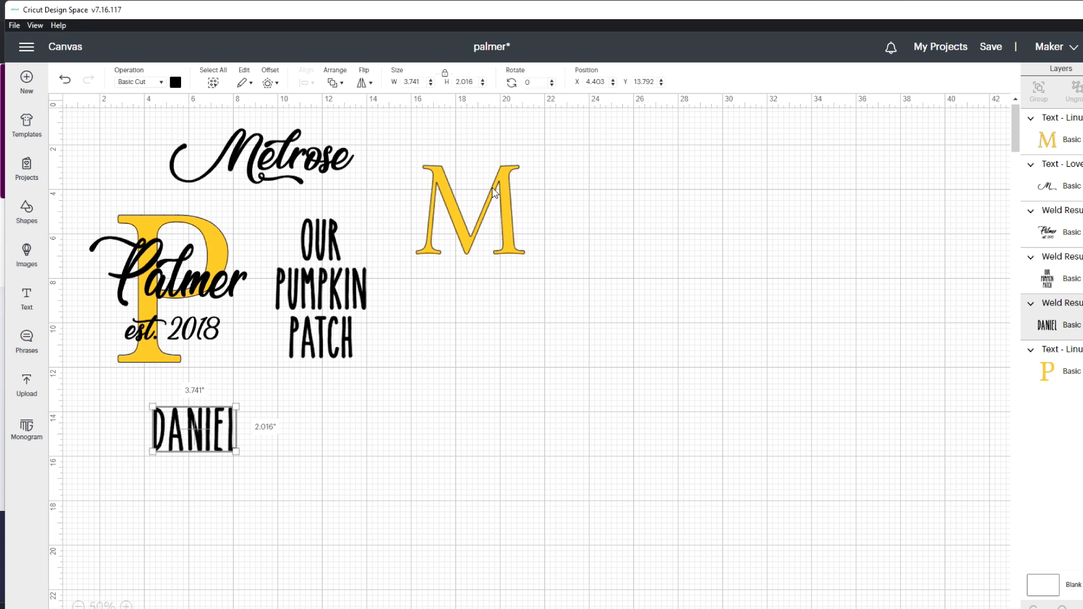
drag(476, 207, 780, 282)
drag(341, 185, 653, 310)
drag(652, 311, 649, 312)
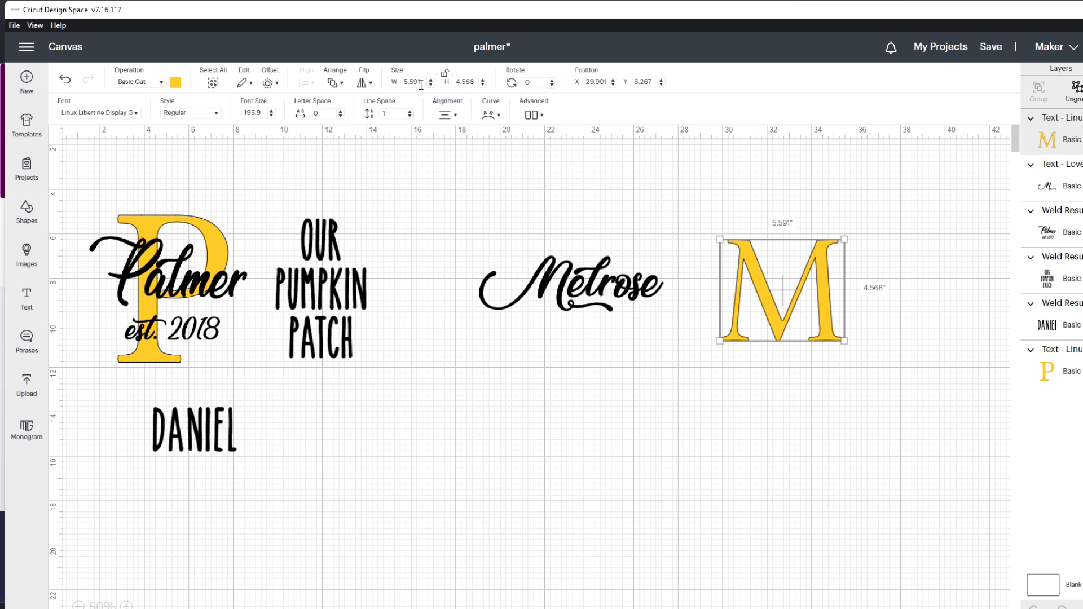
Set the letter M's width to 4.5 inches and its height to 4 inches.
click(426, 85)
text(4.5)
click(476, 82)
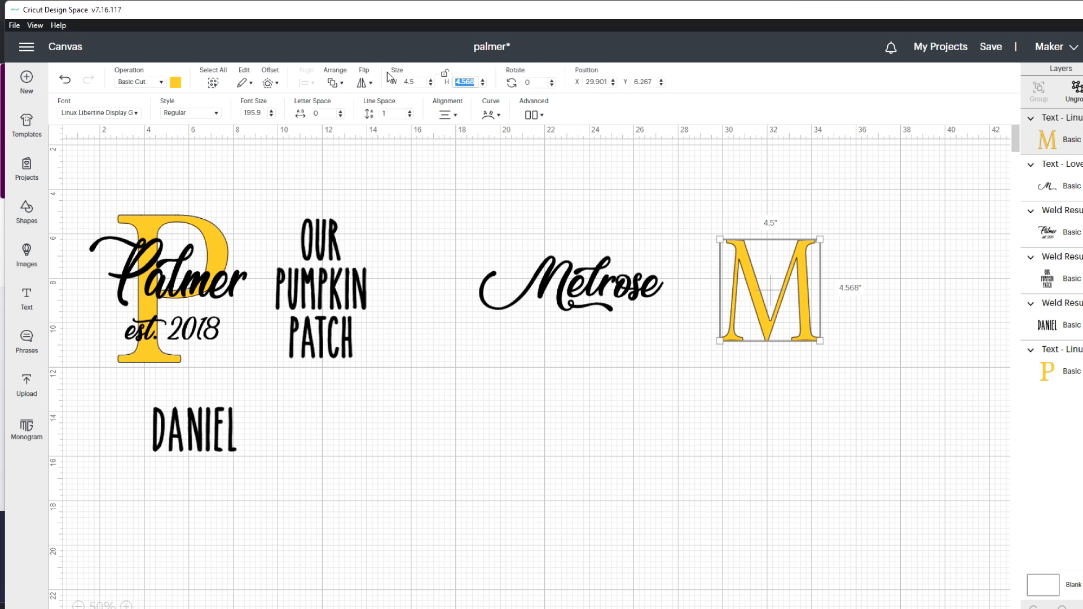
text(4)
key(Return)
click(685, 172)
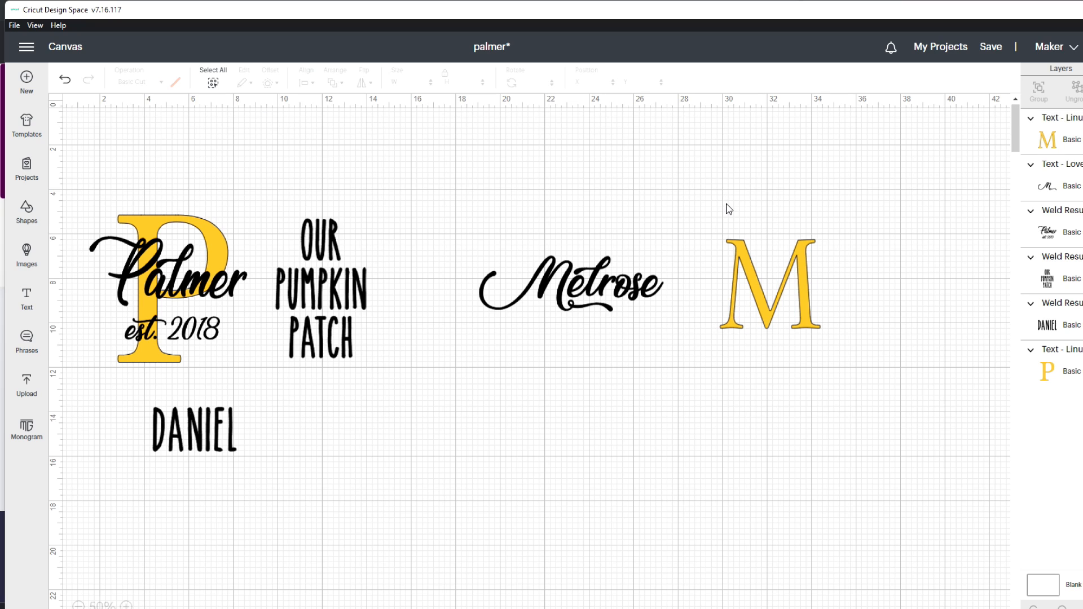
click(760, 278)
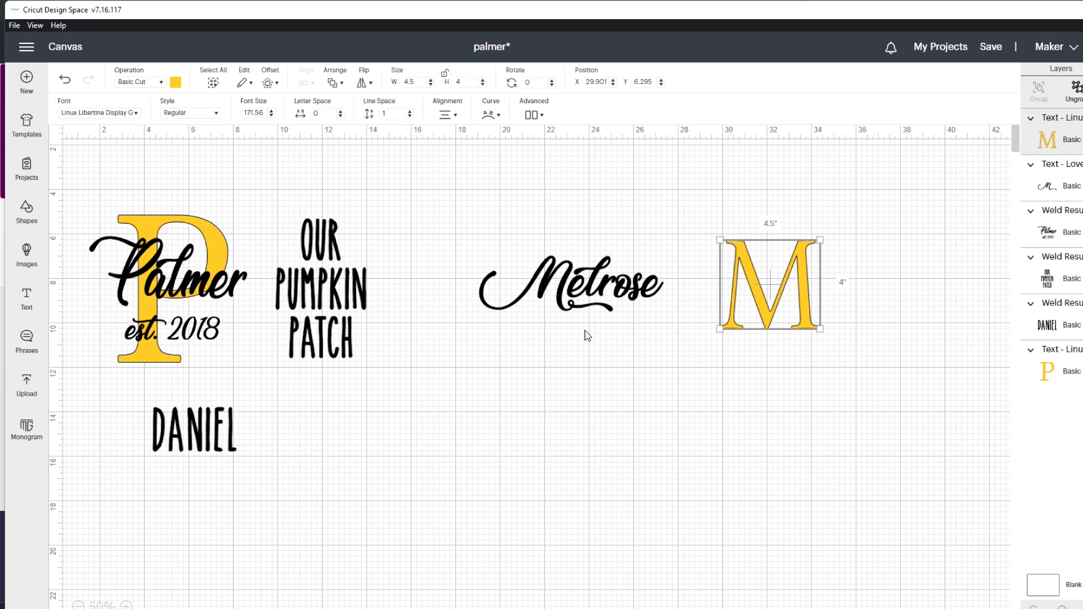
Place the script name over the letter M at about 5.64 × 1.69 inches and send the M to the back.
click(573, 286)
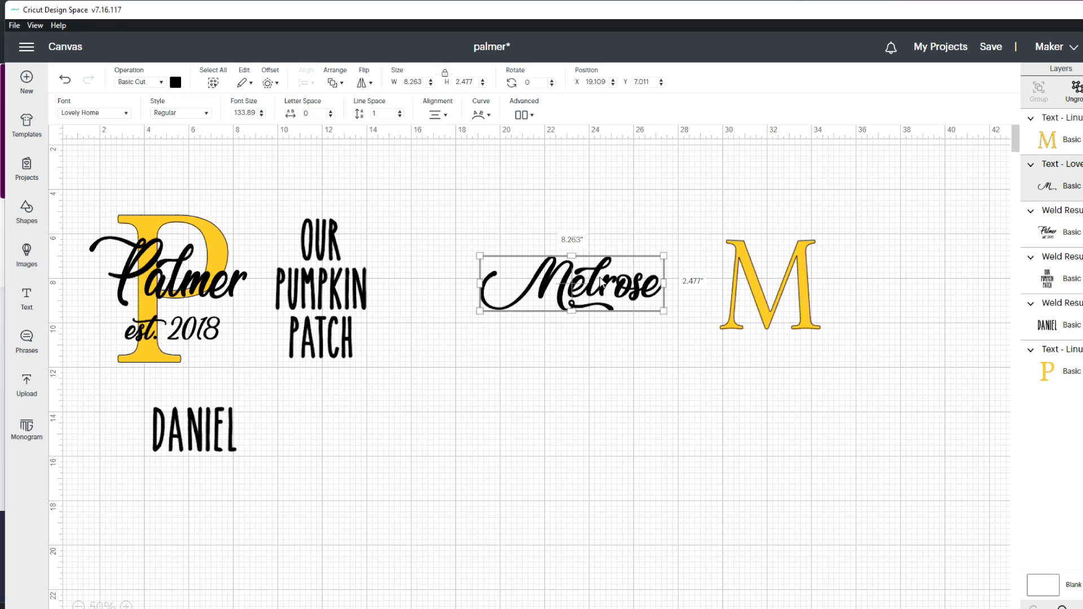
drag(577, 279, 798, 293)
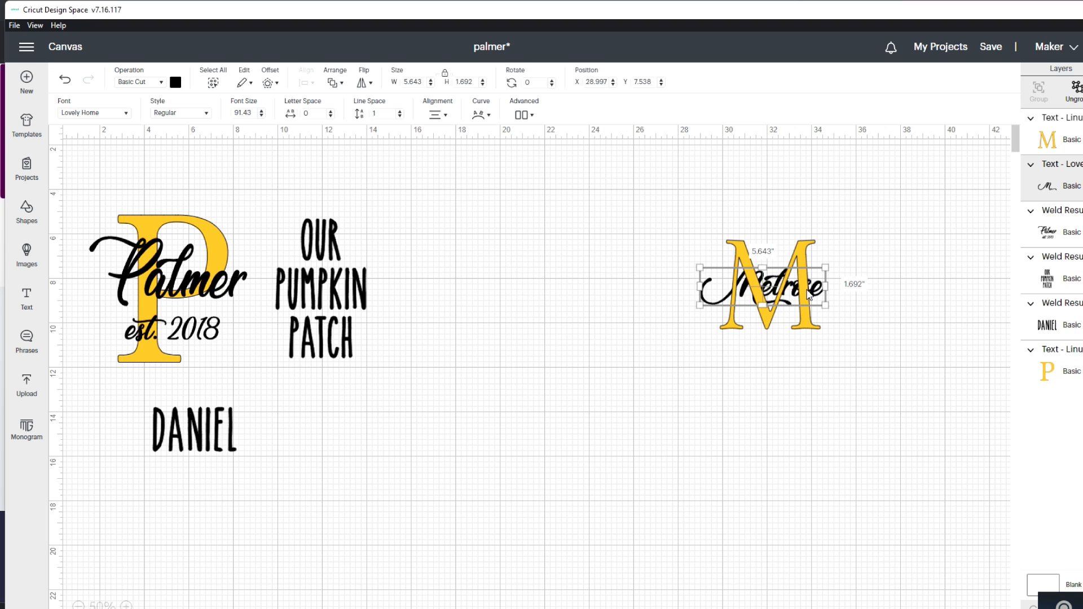
right_click(814, 299)
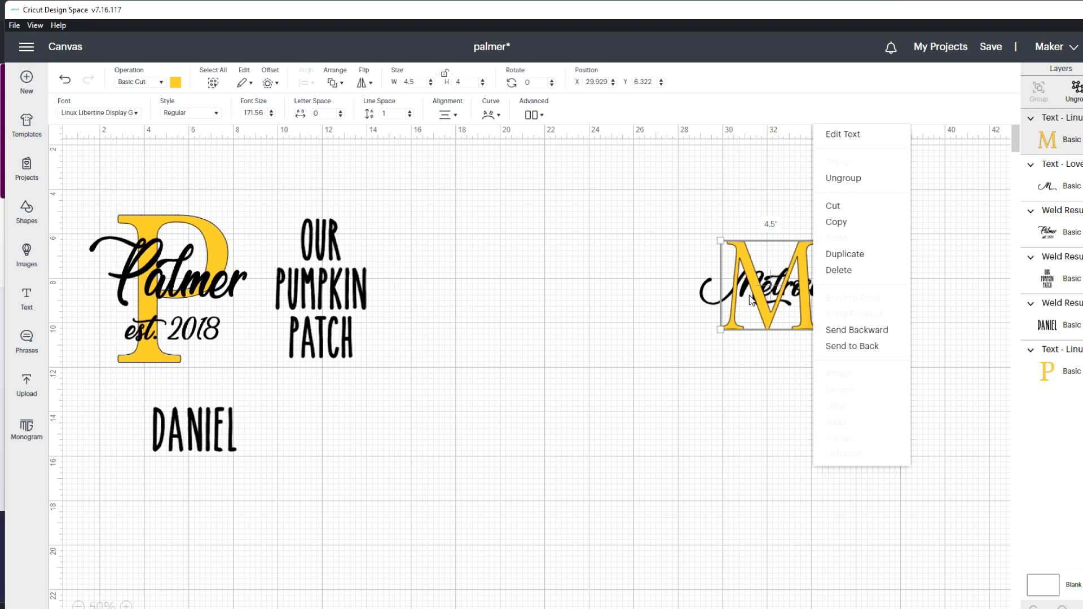
click(815, 346)
Shrink the letter M to about 4.03 × 3.72 inches and center it with the script name horizontally and vertically.
drag(820, 330, 810, 323)
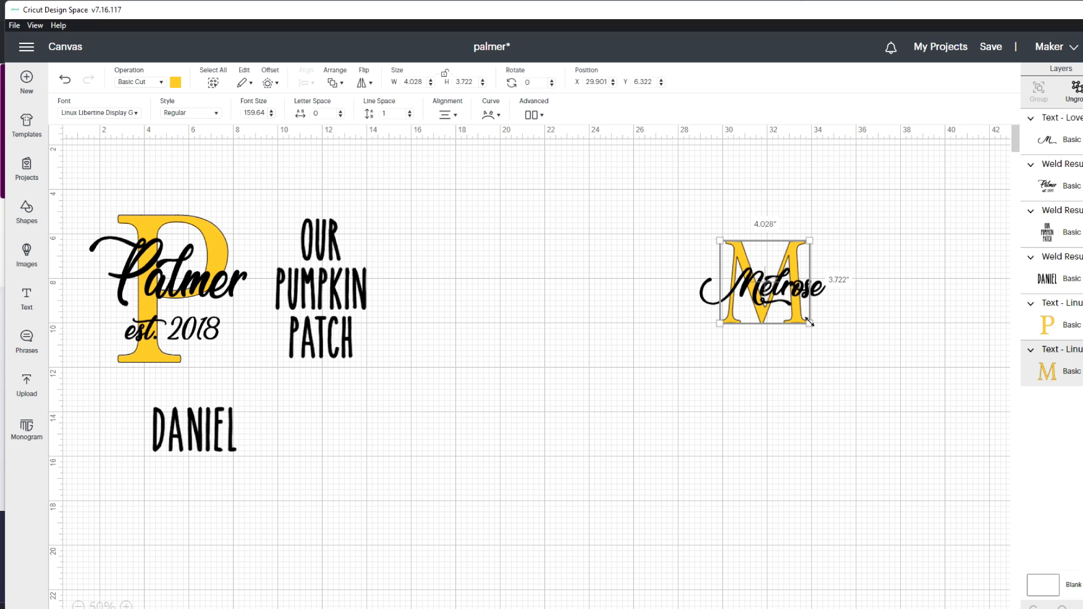
drag(852, 362, 671, 208)
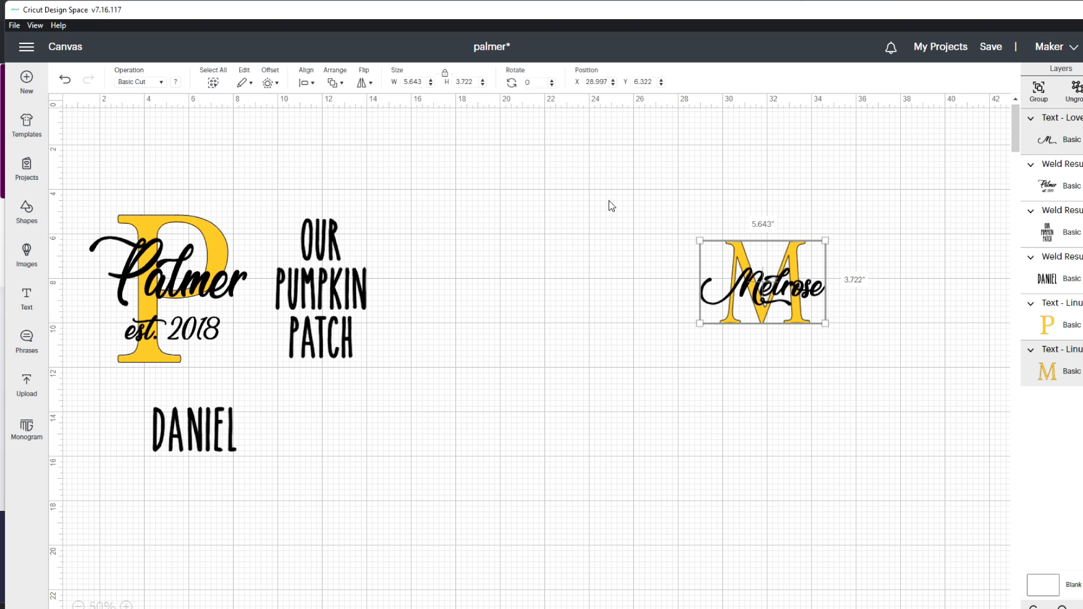
click(306, 83)
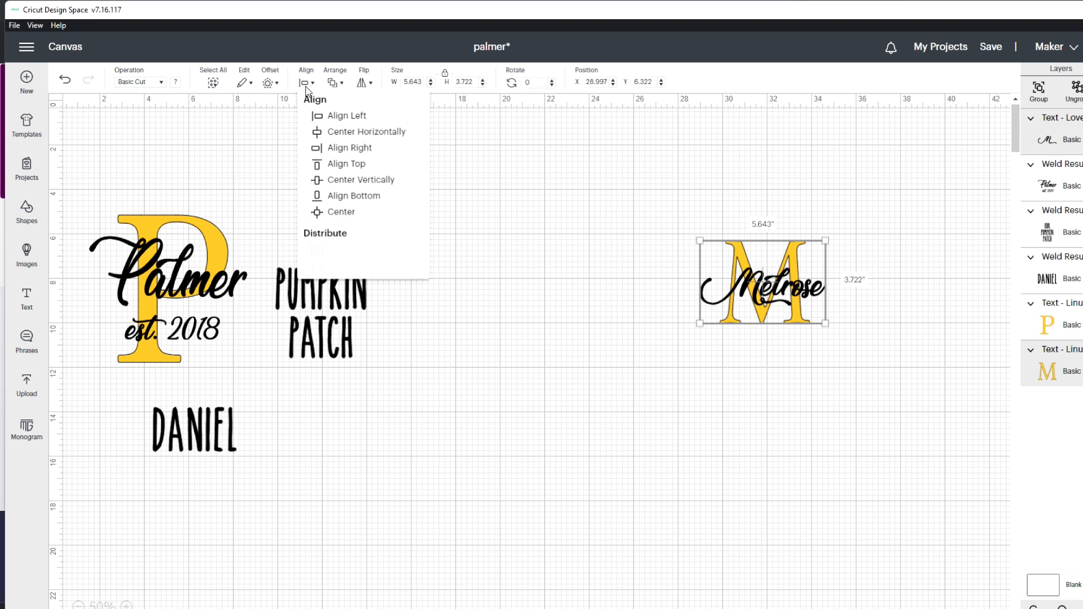
click(347, 136)
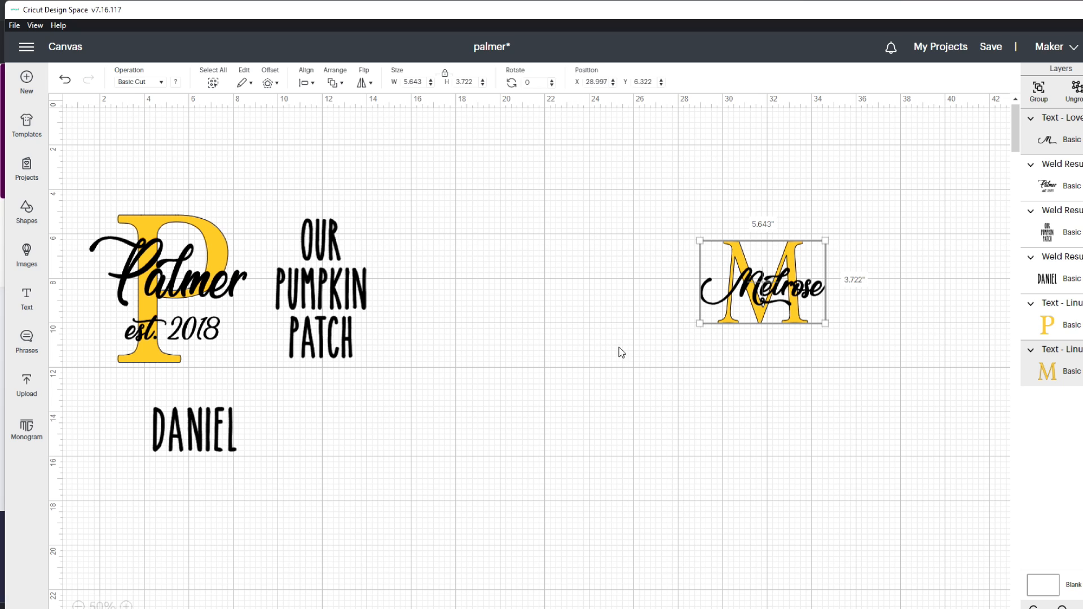
click(305, 84)
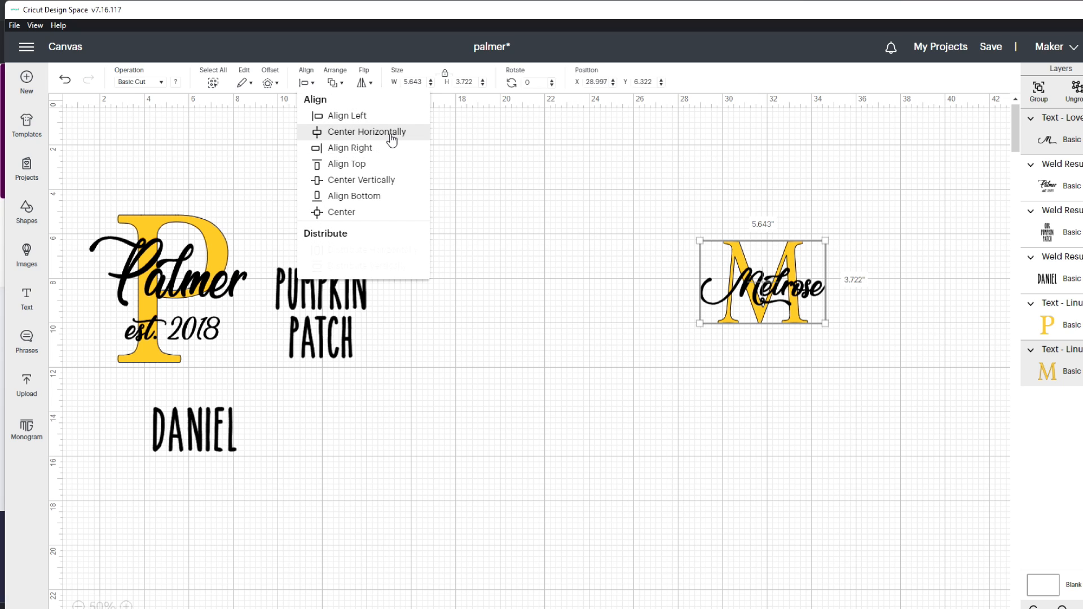
click(406, 186)
click(584, 416)
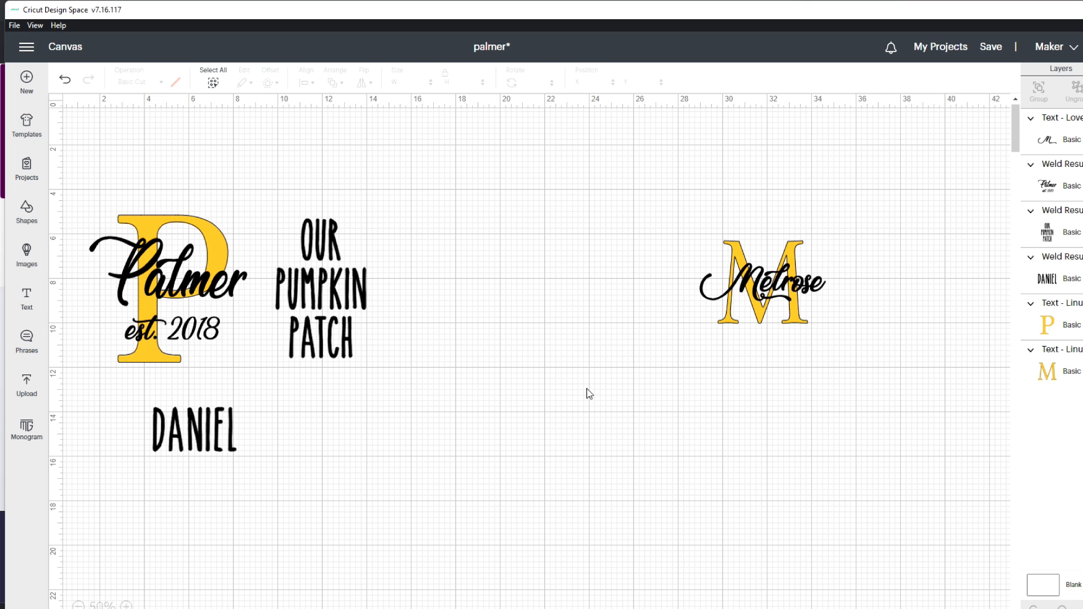
Save a copy of the project titled with the script family name, and delete the P design, pumpkin patch text and block-letter name.
mouse_move(991, 49)
click(1007, 80)
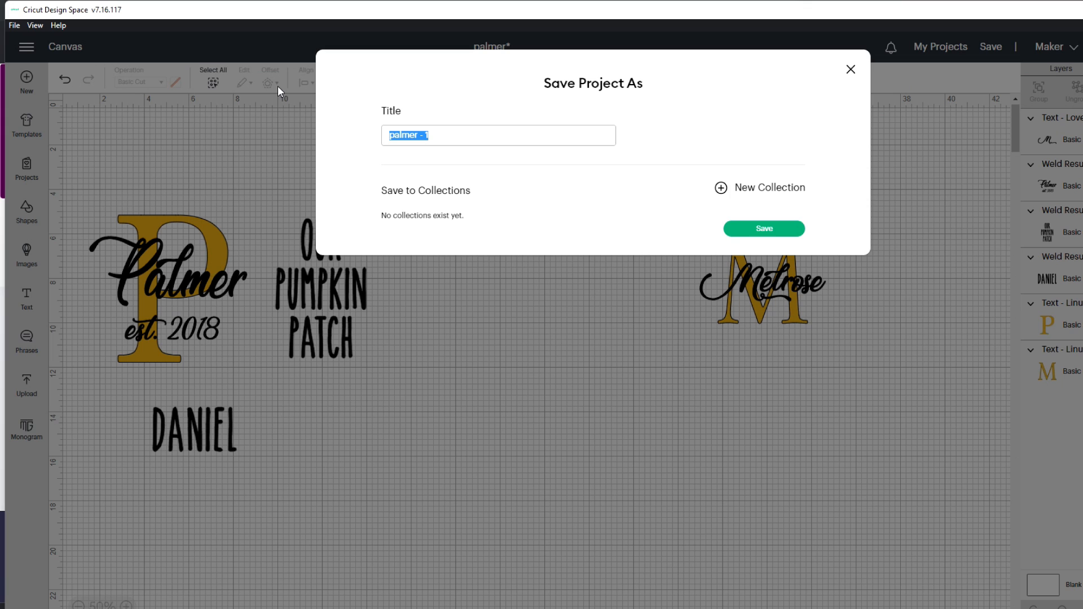
drag(408, 168, 77, 507)
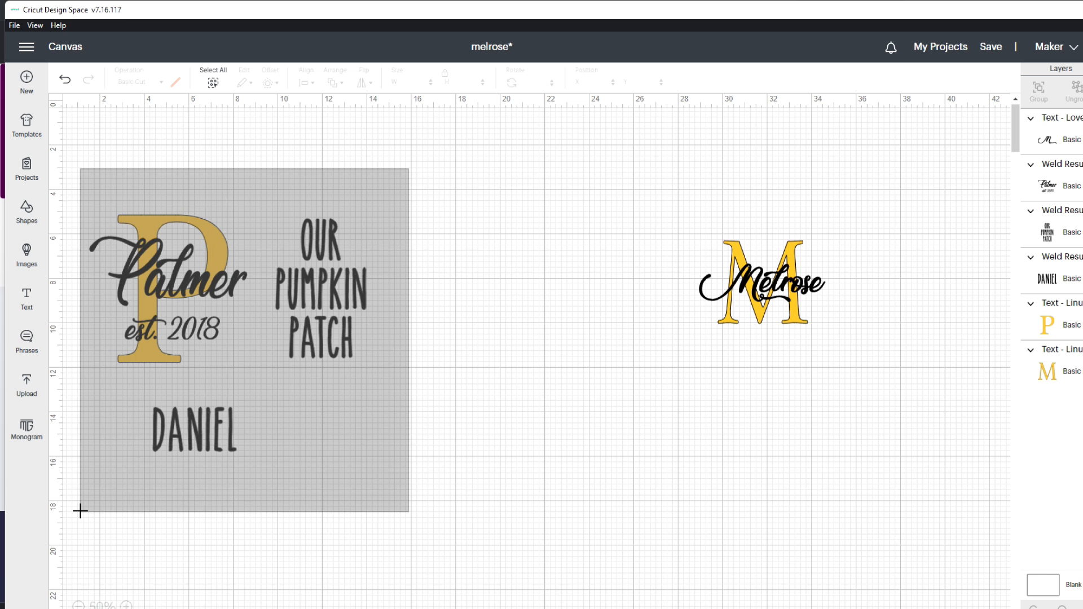
key(Delete)
Move the script name and M together near the canvas origin, at about X 3.22 and Y 0.99.
drag(667, 186, 959, 459)
drag(765, 312, 192, 194)
click(126, 605)
drag(108, 608, 79, 608)
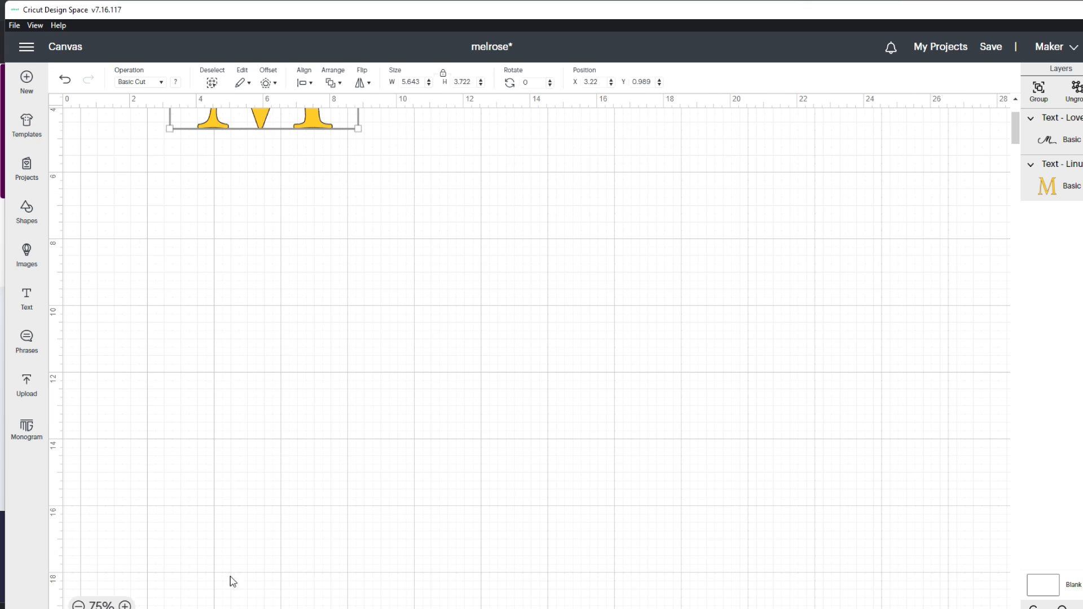
scroll(820, 411, up, 3)
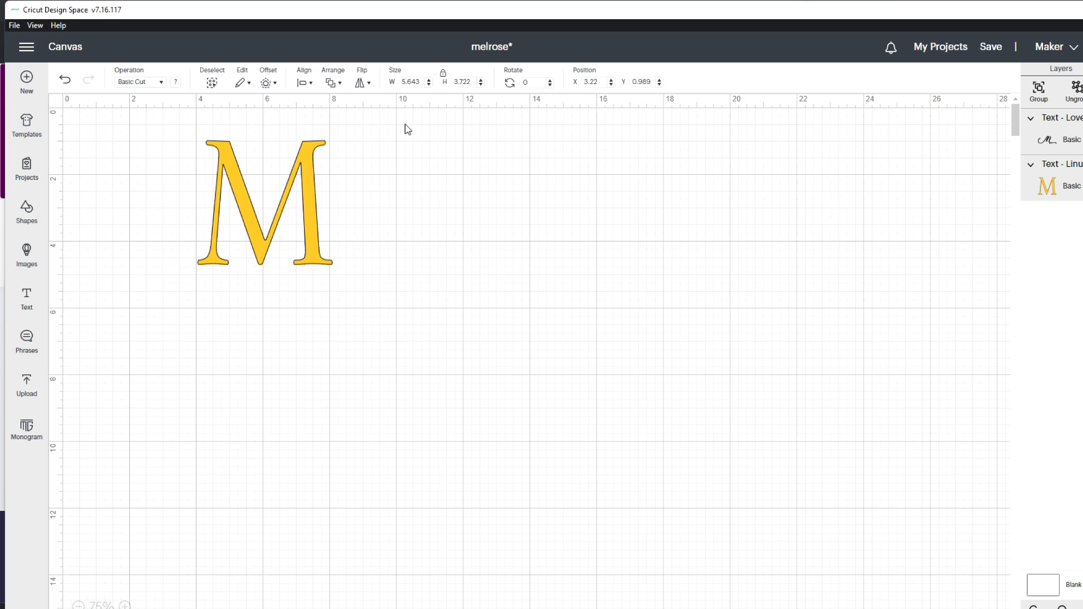
double_click(58, 100)
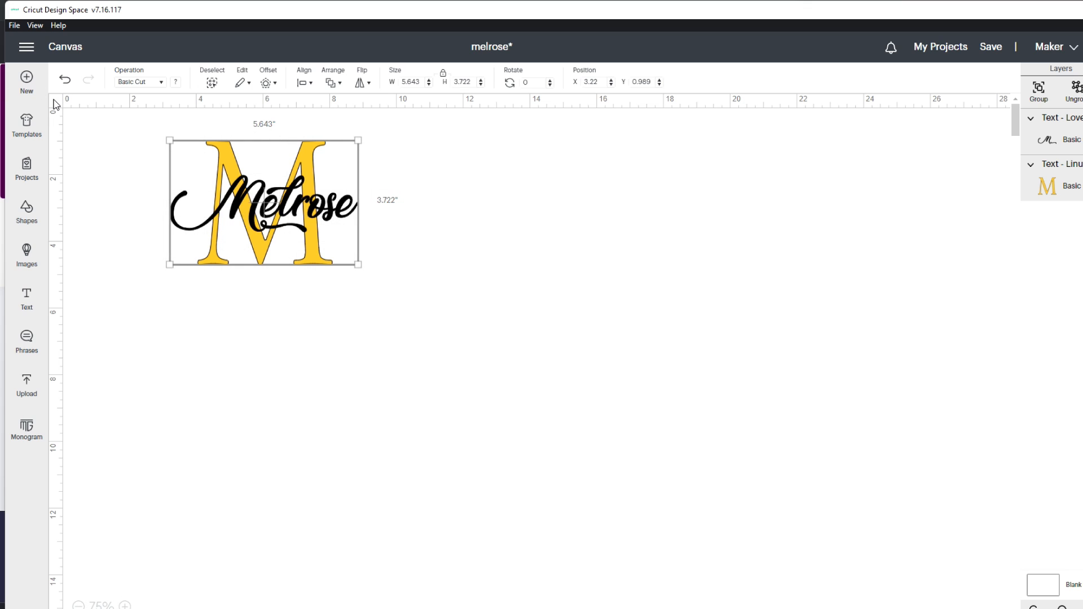
click(125, 605)
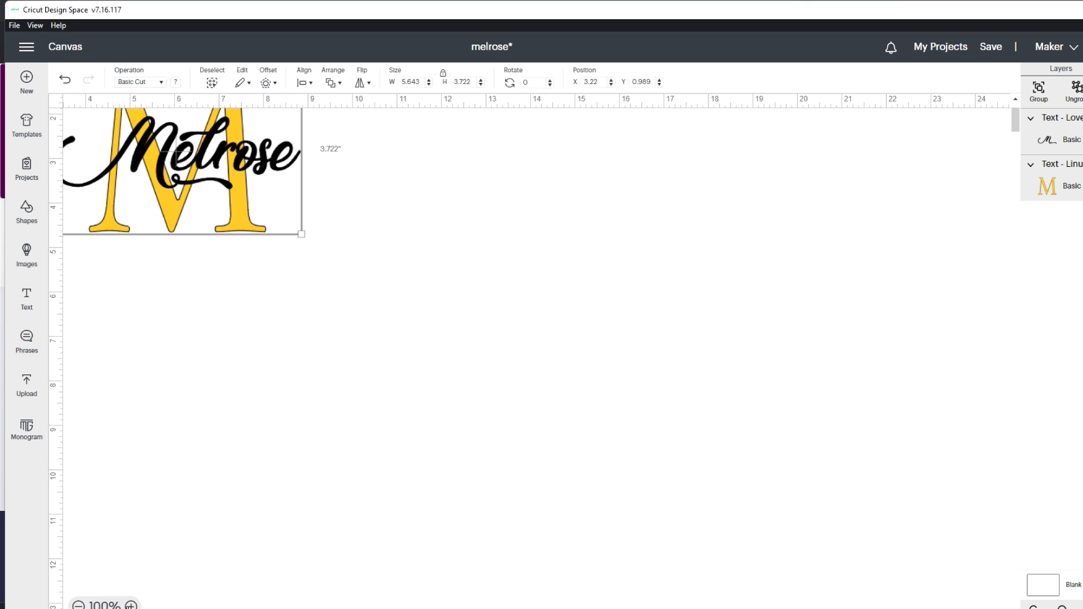
click(130, 604)
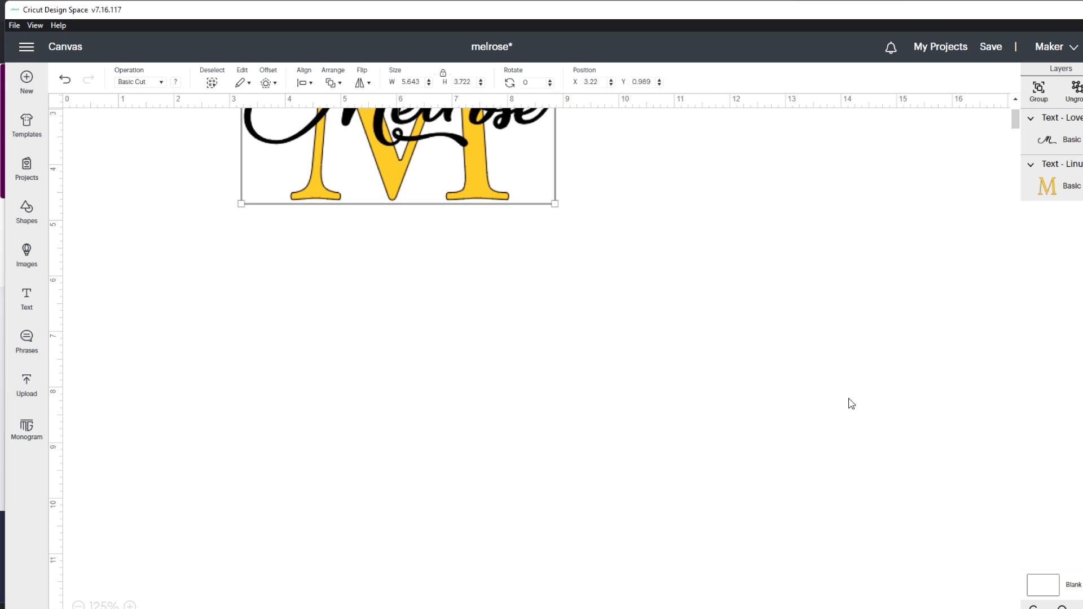
right_click(966, 332)
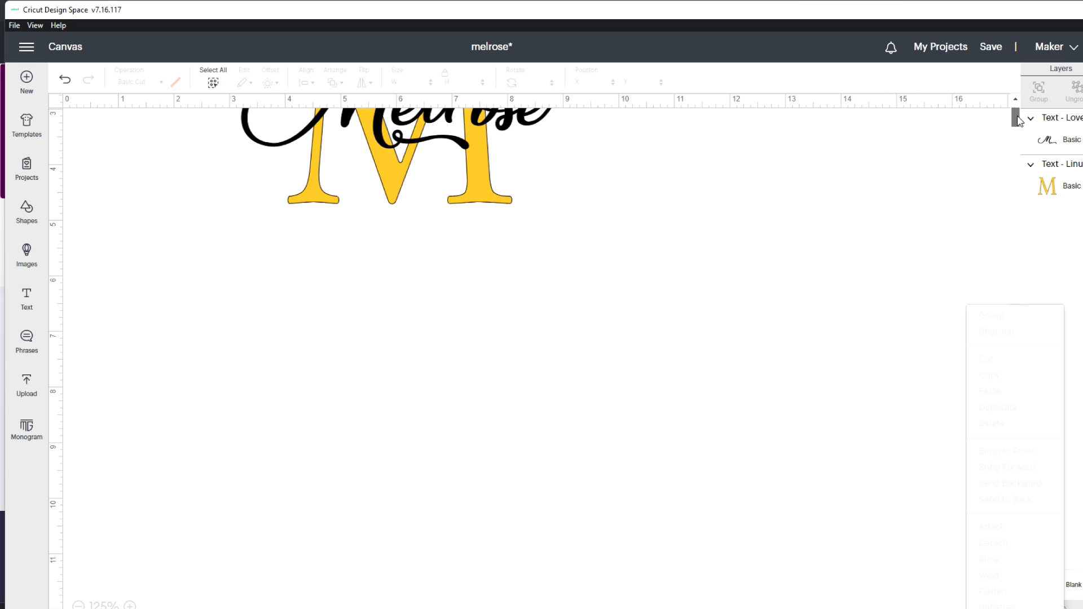
drag(1017, 119, 1017, 112)
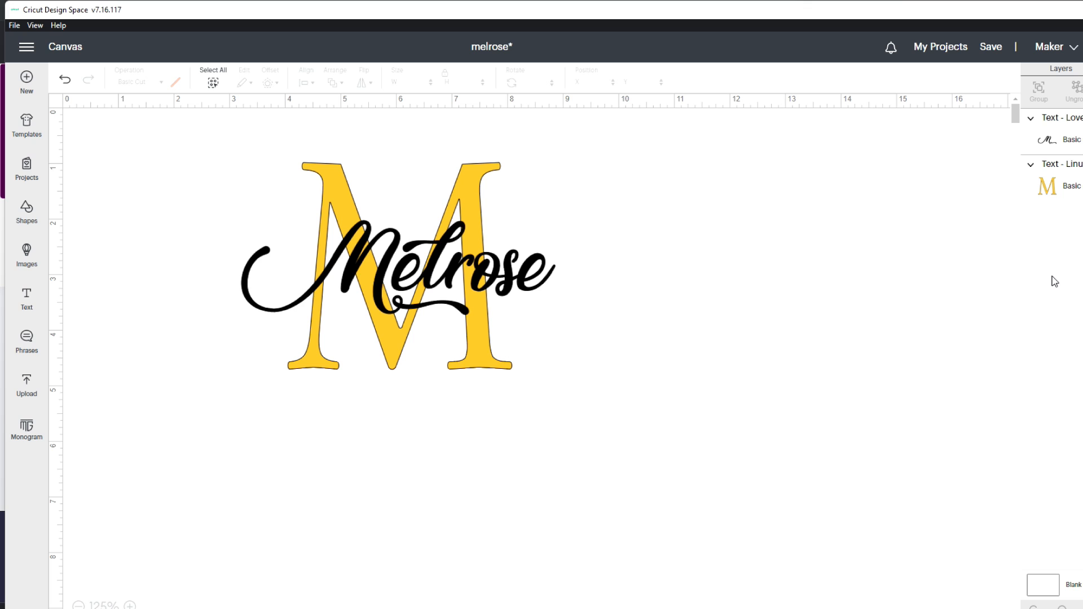
Add a text reading "The" followed by the second family's plural surname.
click(27, 299)
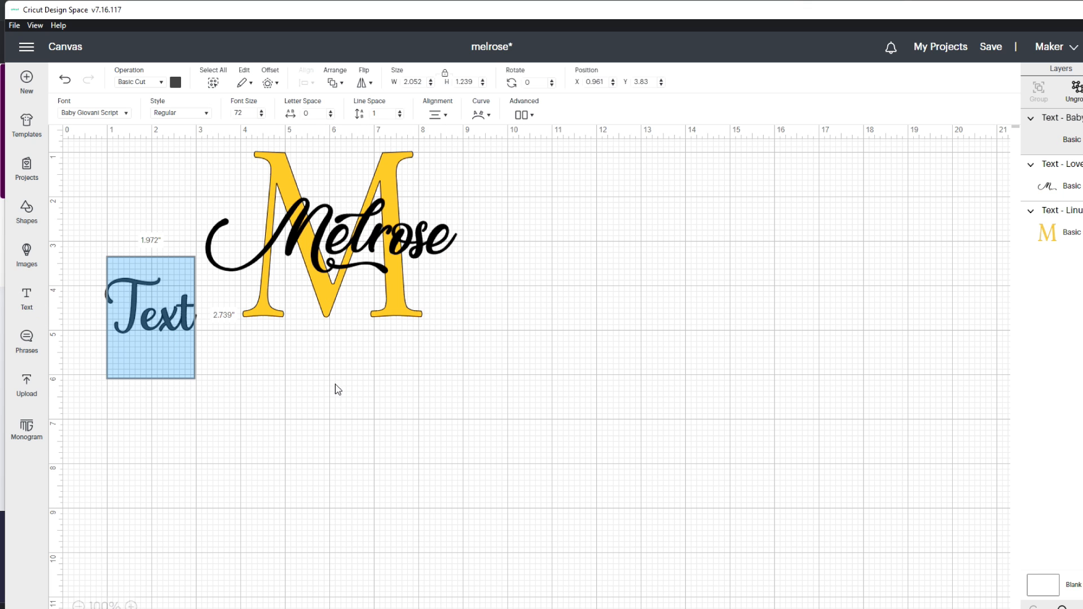
text(The)
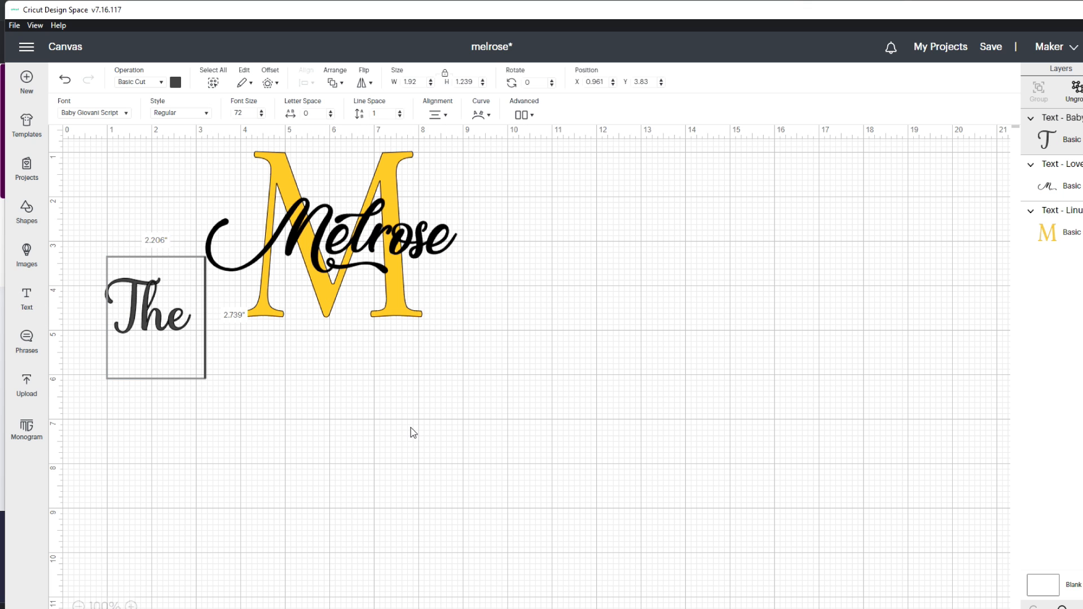
text( Adamczyks)
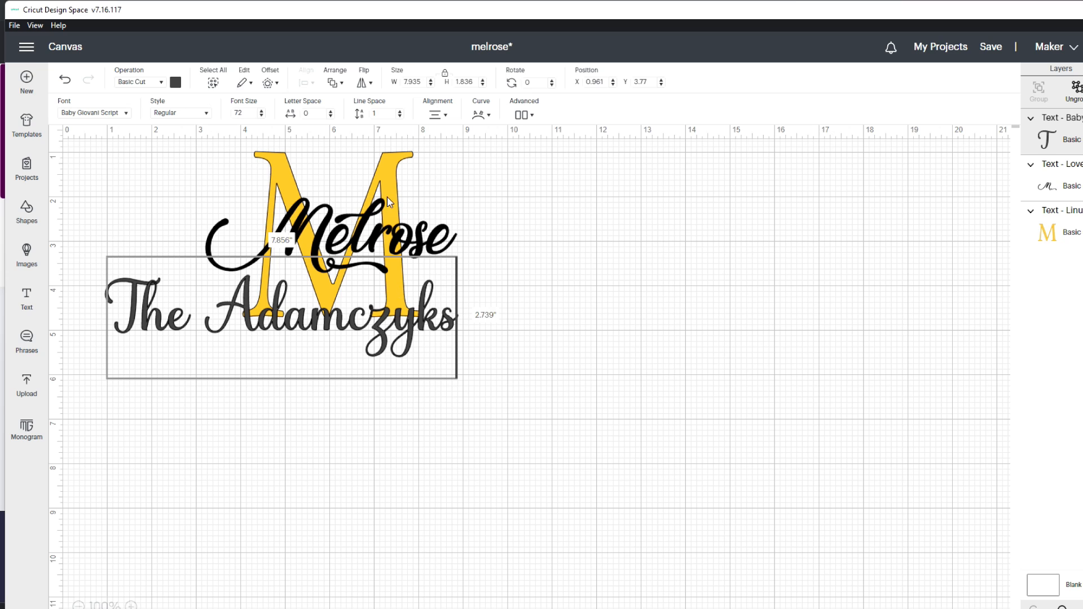
Colour the new family text black and place it below the M design at about 5.72 × 1.32 inches.
click(175, 82)
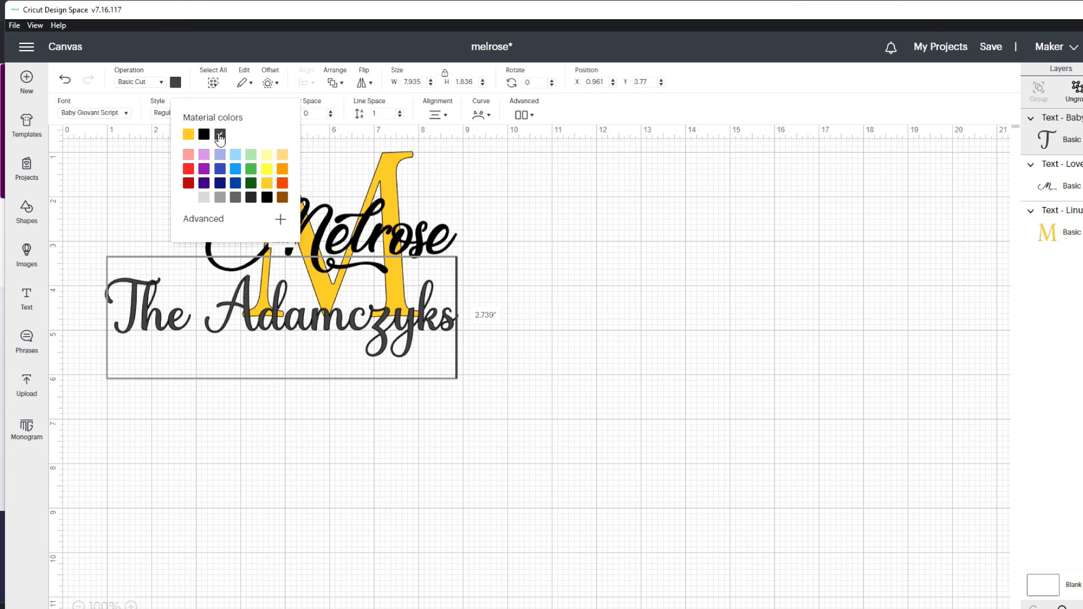
drag(253, 340, 396, 479)
drag(599, 498, 504, 476)
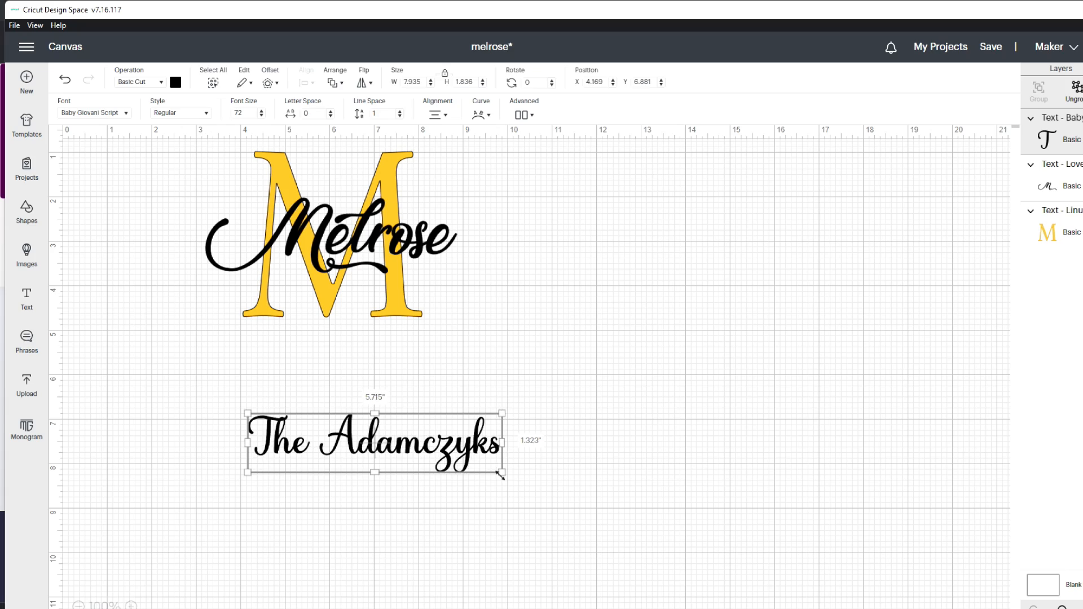